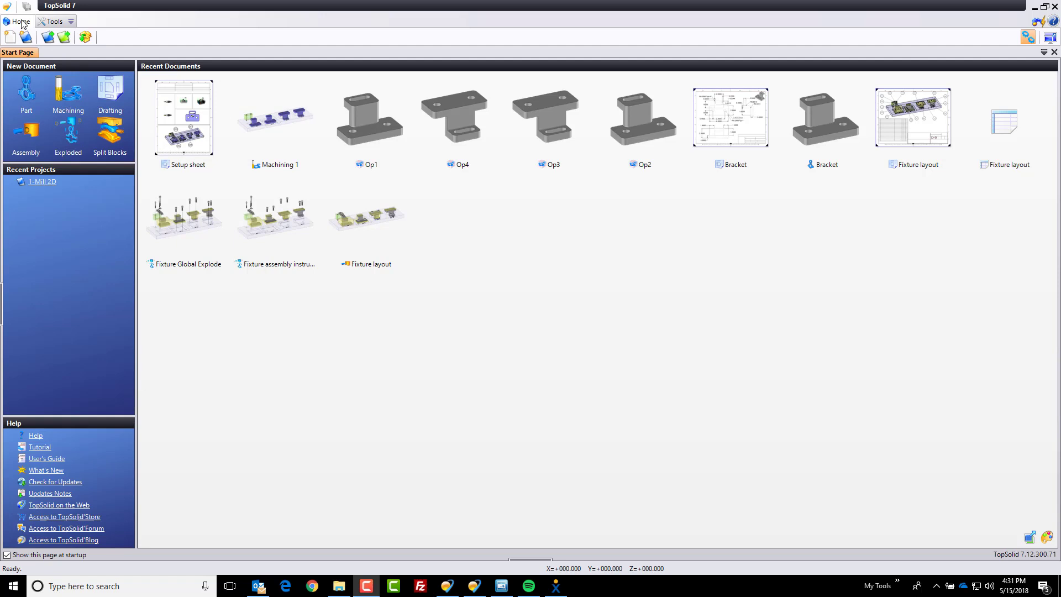
Step: Create a new TopSolid project named 5345-May18
{"action": "left_click", "coordinate": [27, 40]}
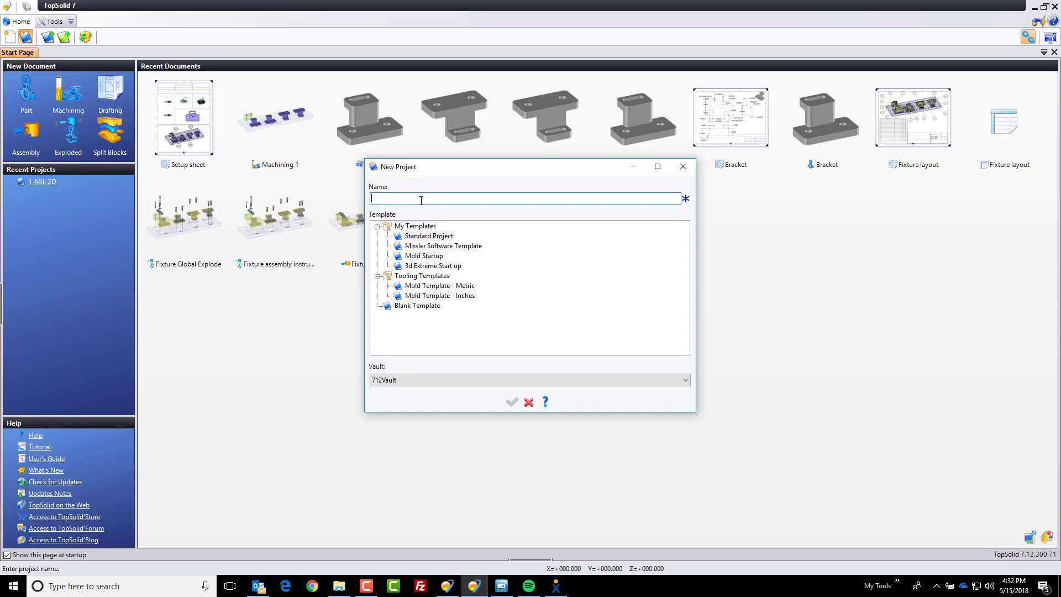
{"action": "type", "text": "5345-May18"}
{"action": "left_click", "coordinate": [512, 401]}
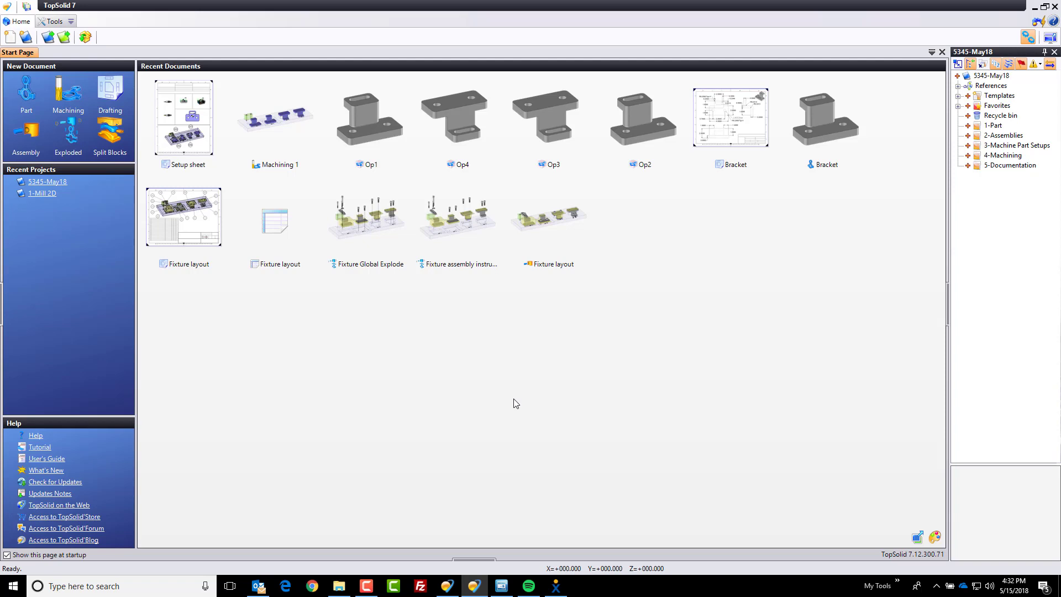
Step: Widen the project panel and select the 1-Part folder
{"action": "left_click_drag", "start_coordinate": [948, 323], "coordinate": [893, 322]}
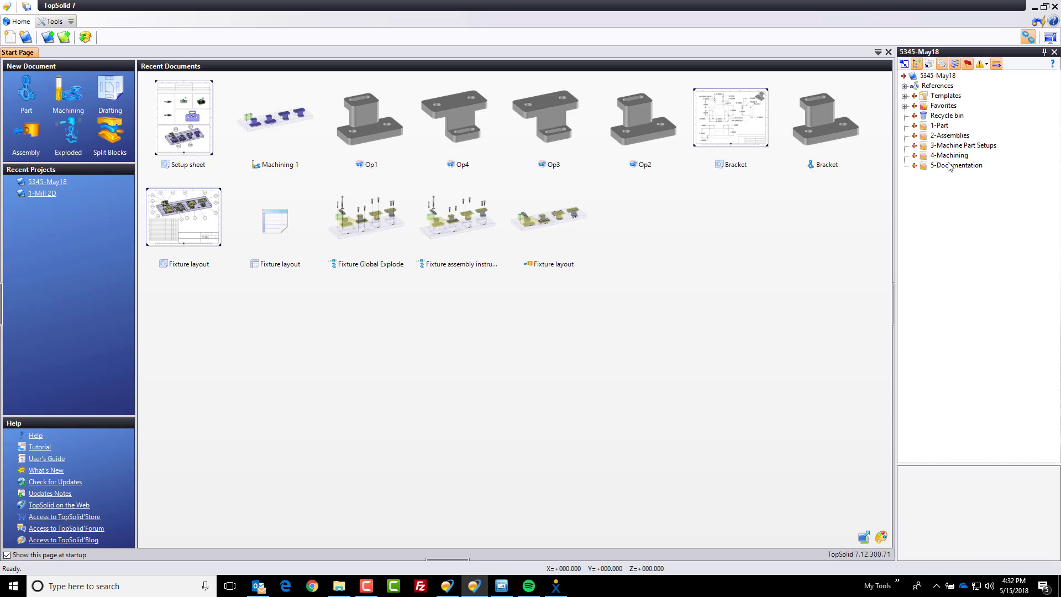
{"action": "left_click", "coordinate": [938, 125]}
Step: Import Bracket.pdf into the 1-Part folder without conversion, keeping the name Bracket
{"action": "right_click", "coordinate": [940, 126]}
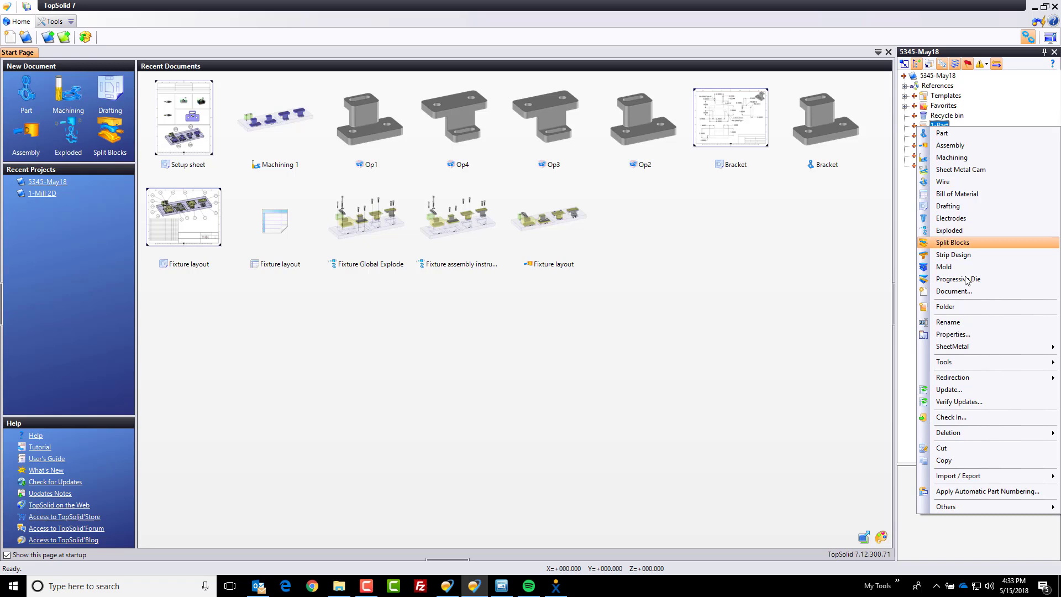
{"action": "mouse_move", "coordinate": [990, 476]}
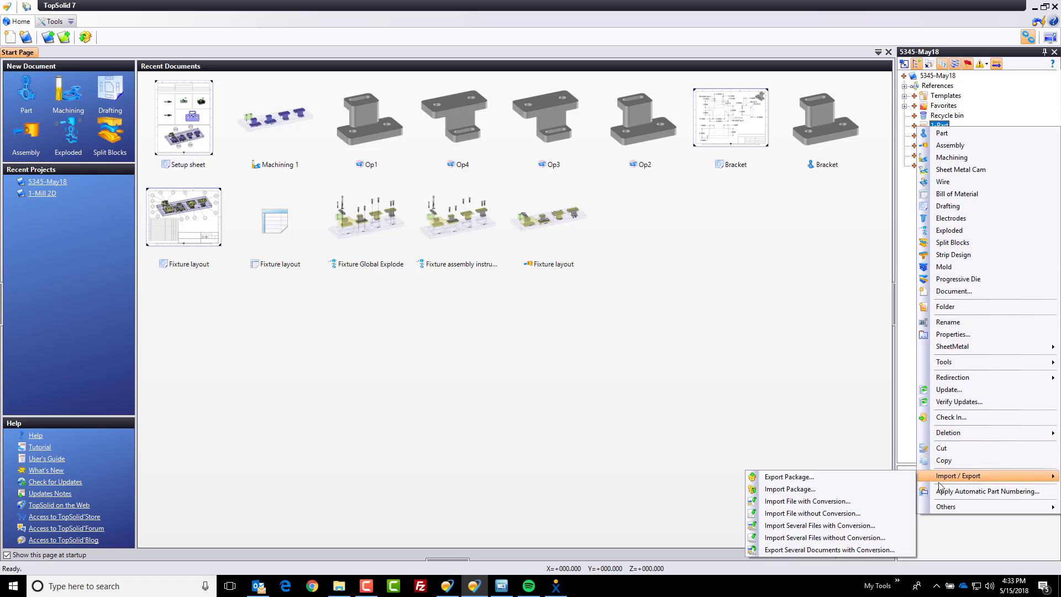
{"action": "left_click", "coordinate": [890, 512]}
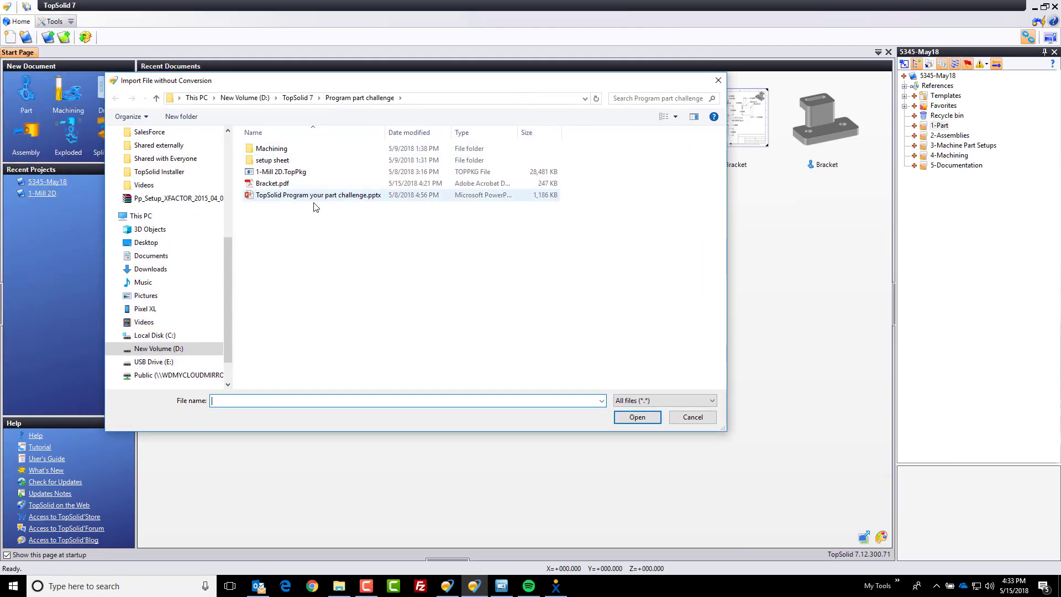
{"action": "left_click", "coordinate": [279, 186]}
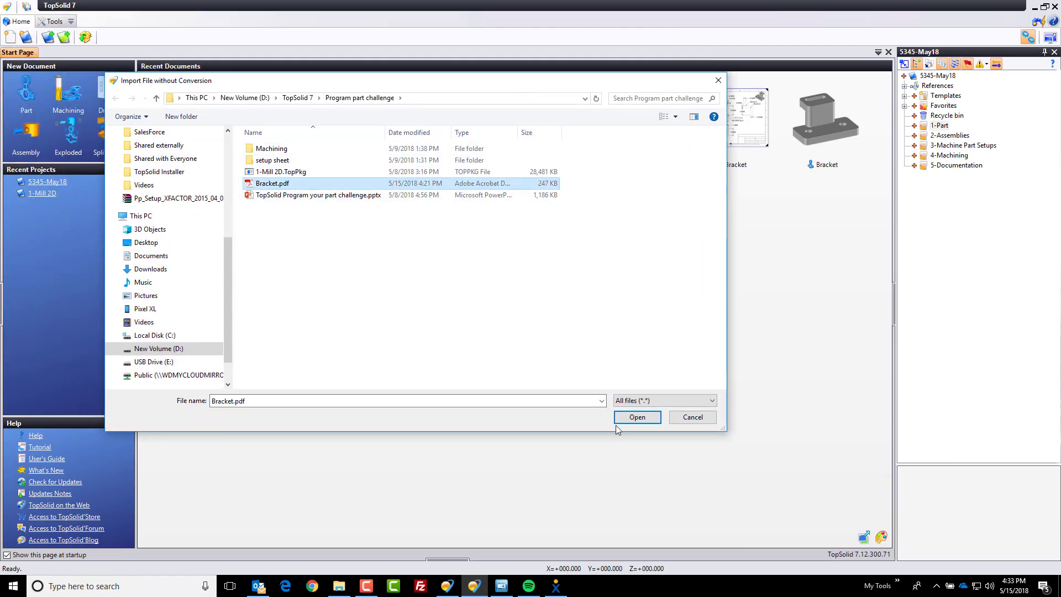
{"action": "left_click", "coordinate": [634, 420]}
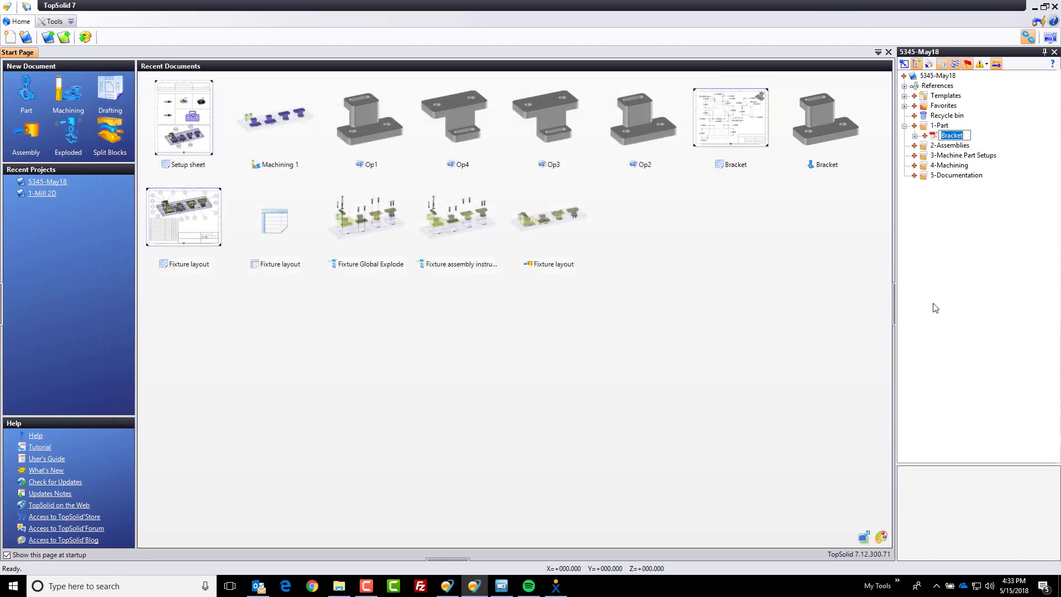
{"action": "left_click", "coordinate": [943, 283]}
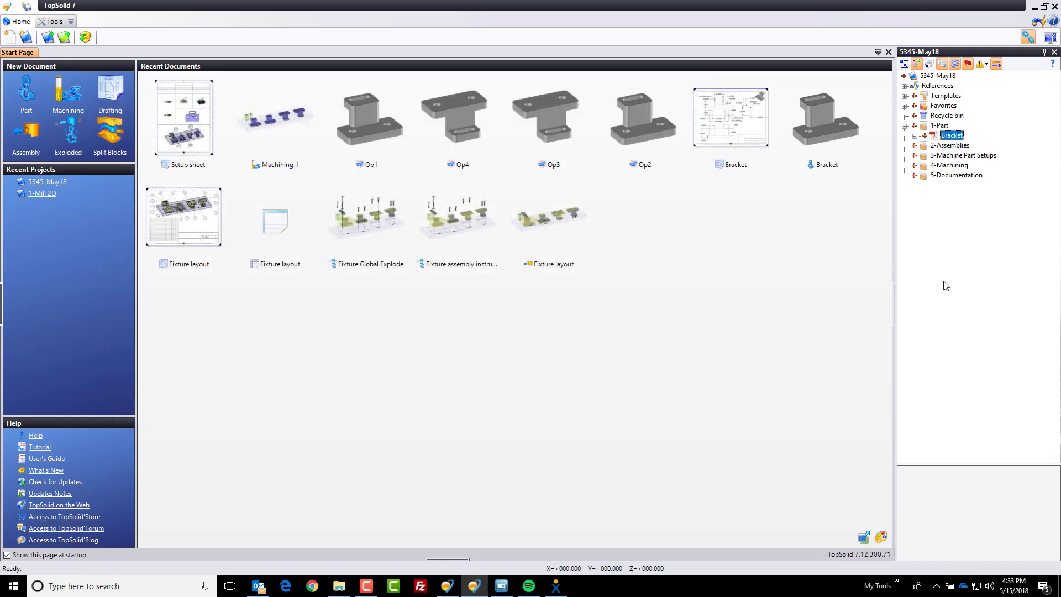
{"action": "double_click", "coordinate": [949, 137]}
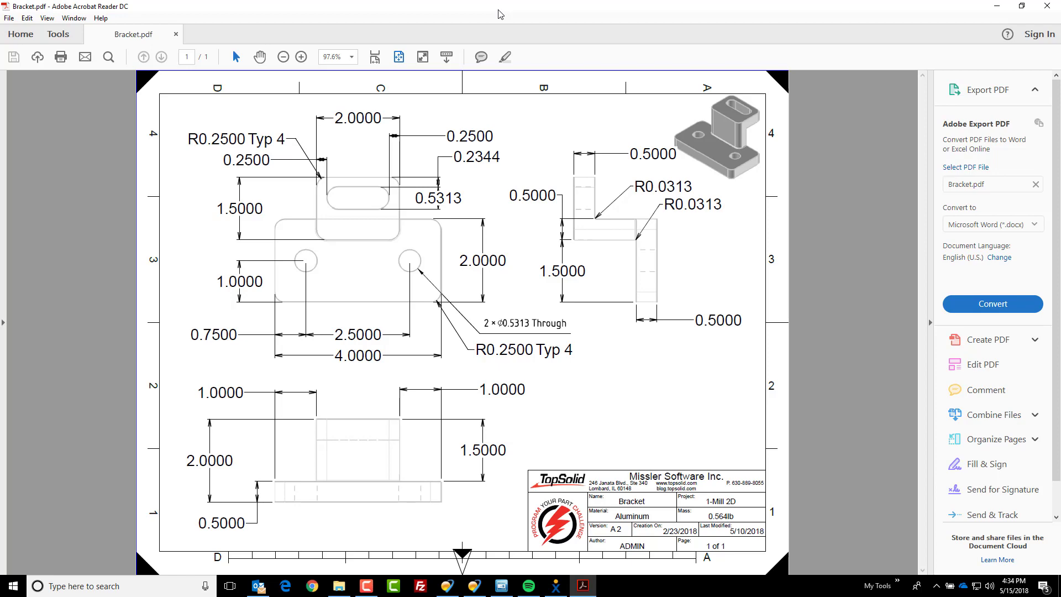
{"action": "key", "text": "super+Down"}
{"action": "key", "text": "super+Down"}
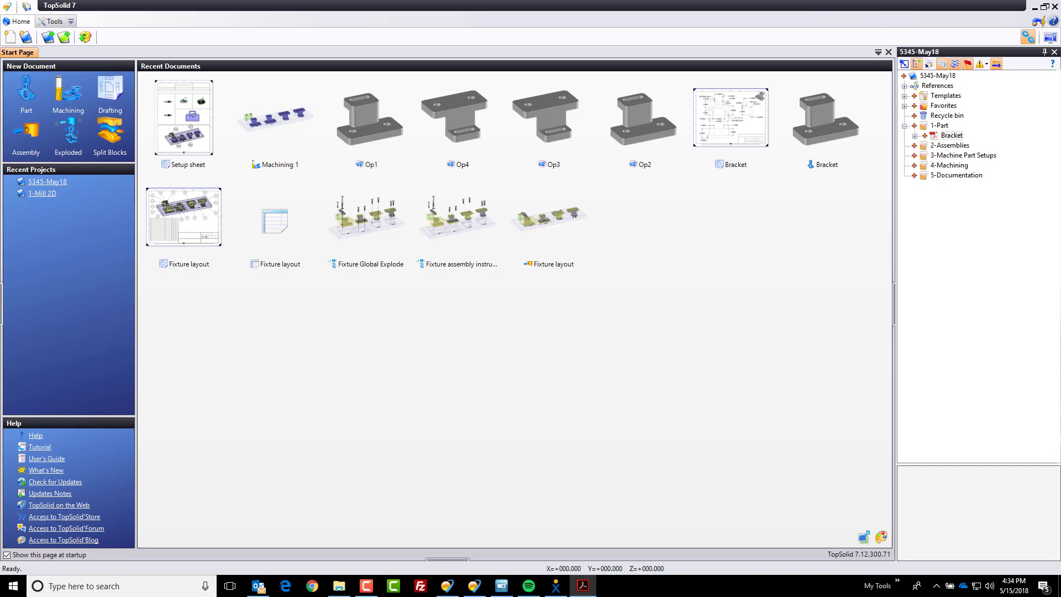
Step: Add a new Part document to 1-Part using the Aluminum template
{"action": "left_click", "coordinate": [937, 126]}
{"action": "right_click", "coordinate": [940, 126]}
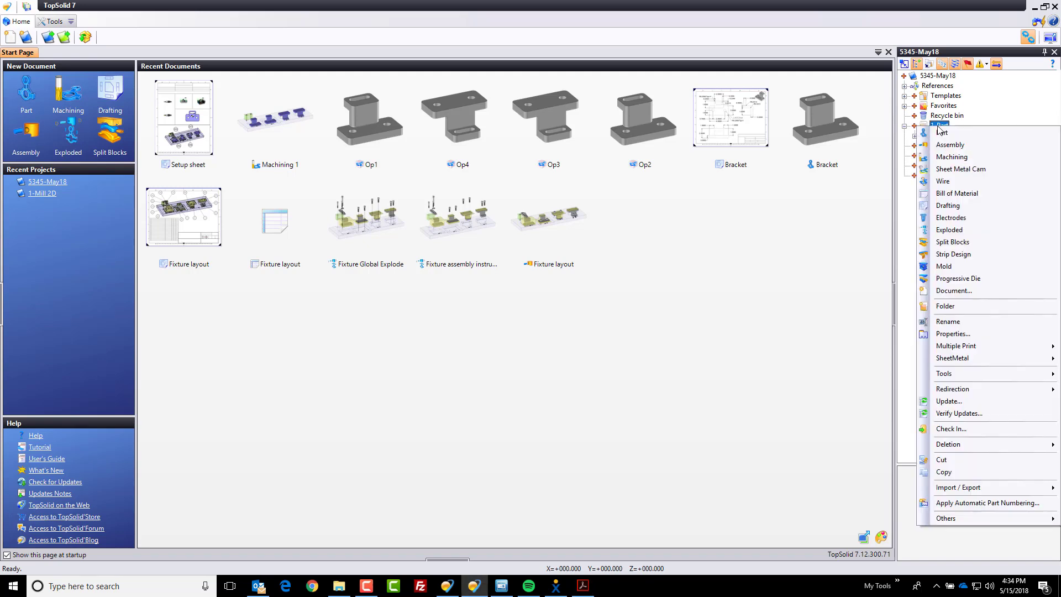
{"action": "left_click", "coordinate": [942, 133]}
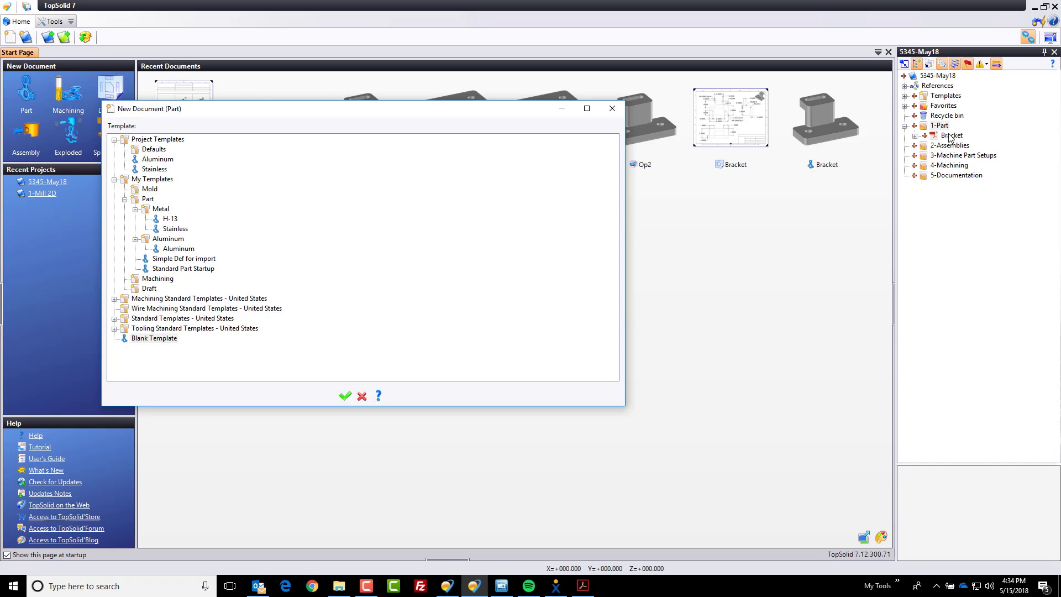
{"action": "left_click", "coordinate": [181, 249]}
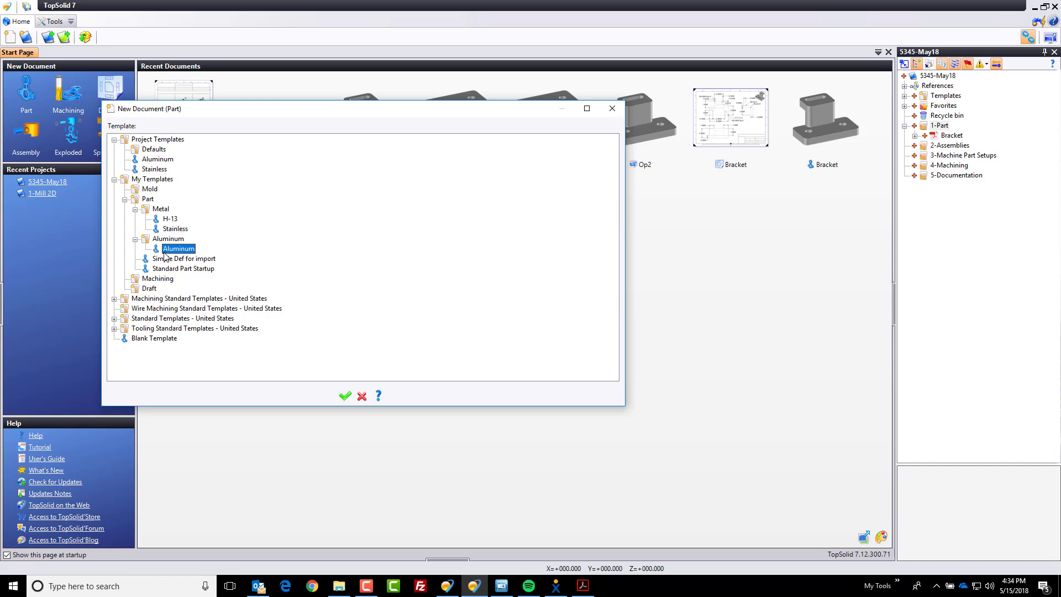
{"action": "left_click", "coordinate": [344, 396]}
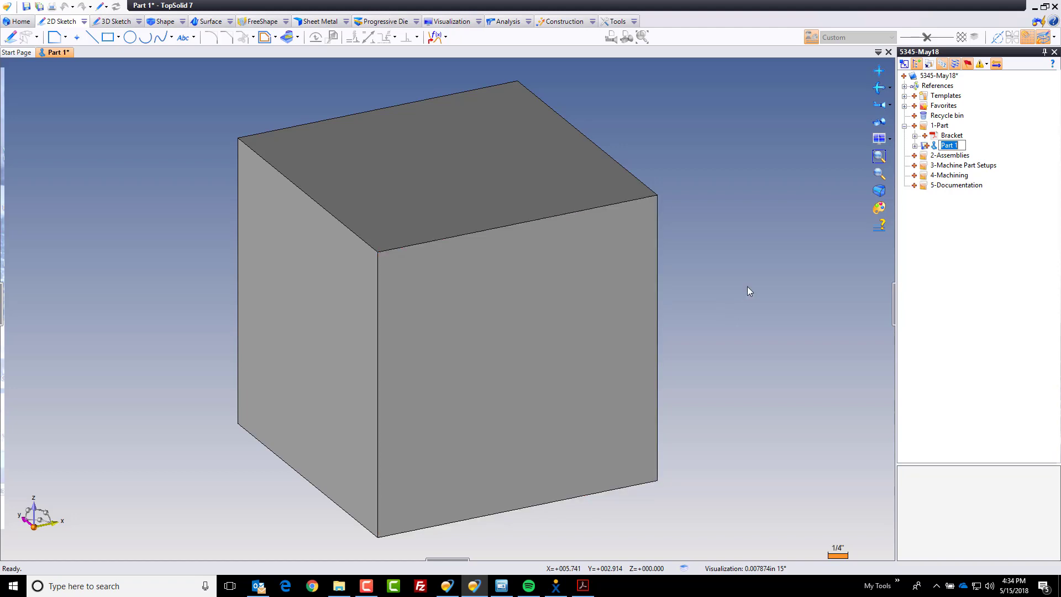
Step: Rename the part to Bracket, delete the default cube and review the print
{"action": "type", "text": "Bracket"}
{"action": "key", "text": "Return"}
{"action": "left_click", "coordinate": [550, 369]}
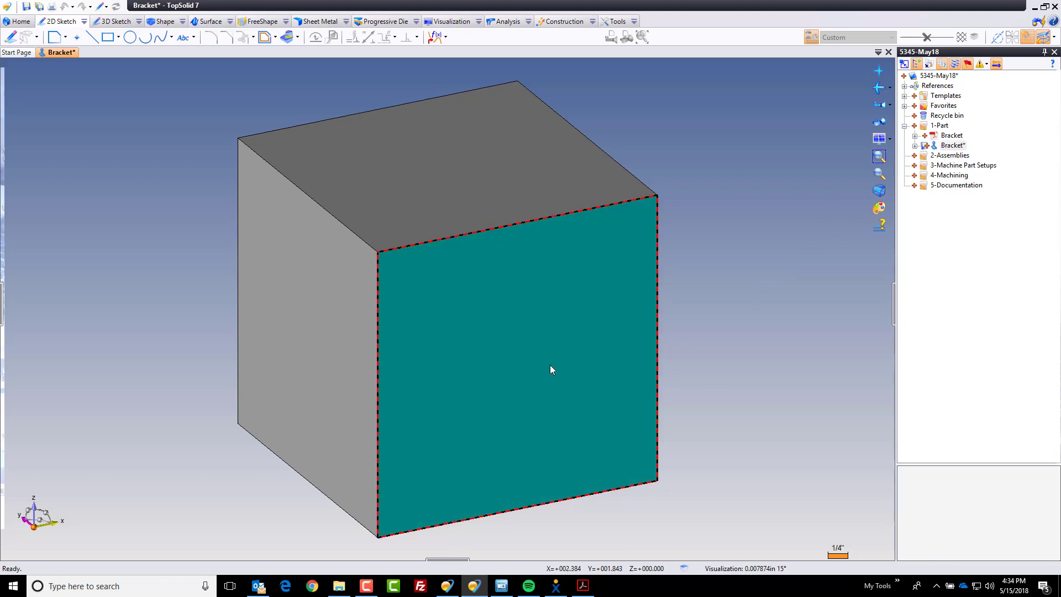
{"action": "key", "text": "Delete"}
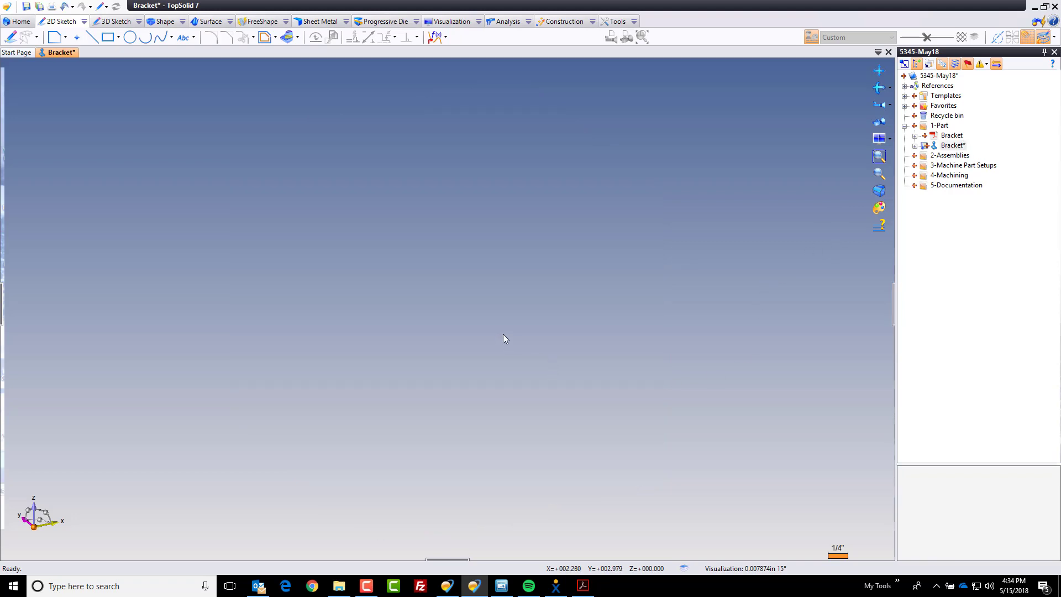
{"action": "left_click", "coordinate": [583, 585]}
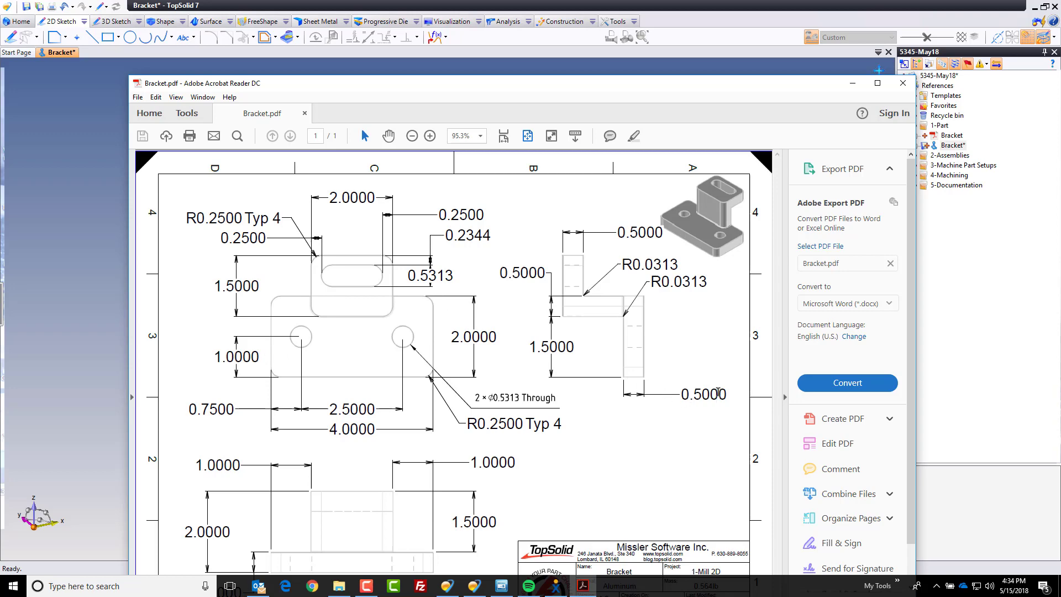
{"action": "left_click", "coordinate": [852, 83]}
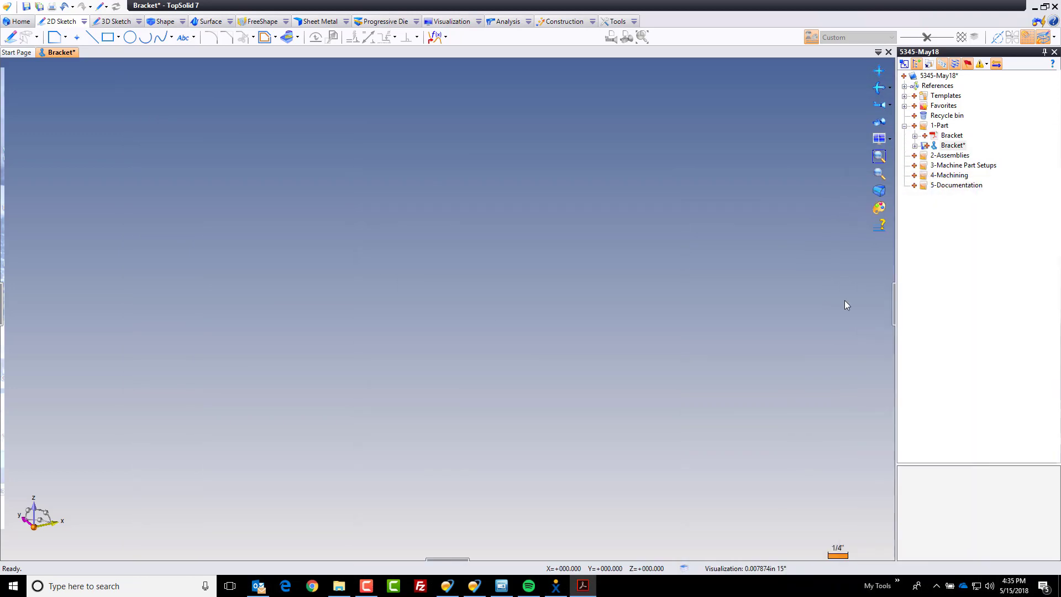
Step: Sketch a 4 in × 2 in rectangle centred on the origin
{"action": "left_click", "coordinate": [107, 37]}
{"action": "left_click", "coordinate": [15, 148]}
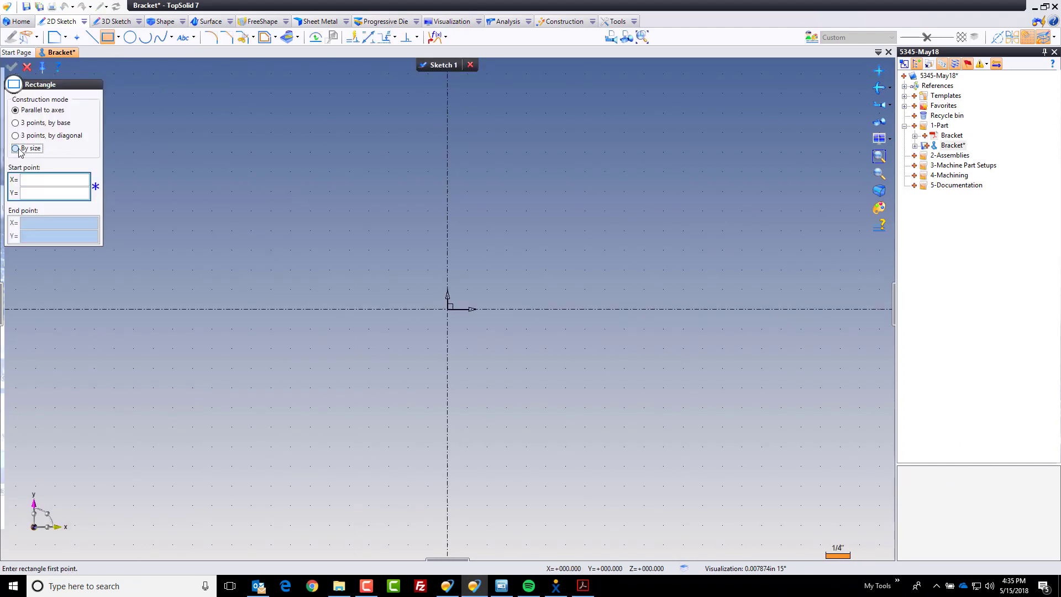
{"action": "type", "text": "4in"}
{"action": "key", "text": "Tab"}
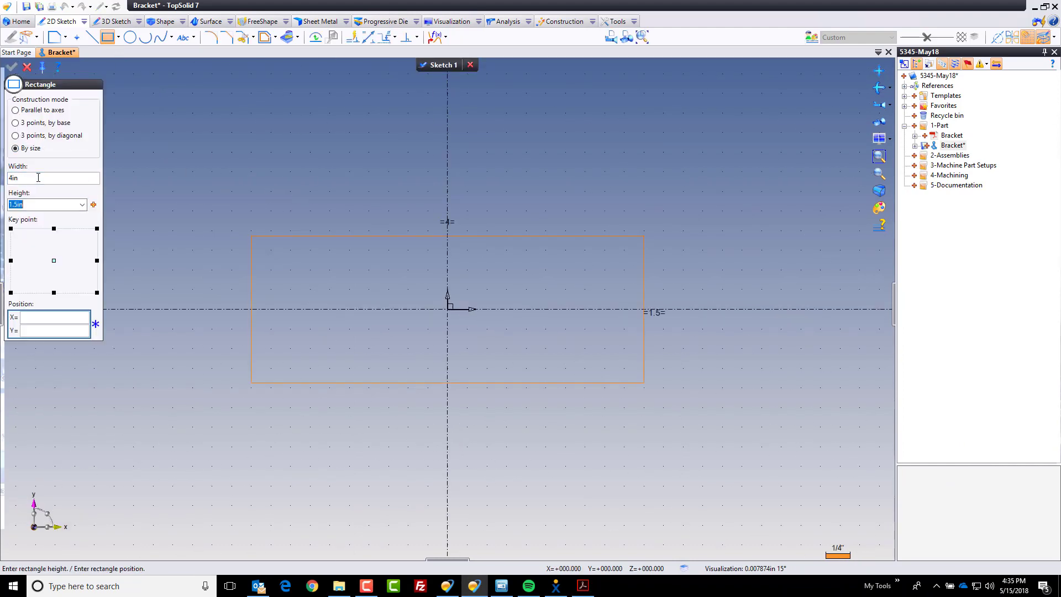
{"action": "type", "text": "2in"}
{"action": "key", "text": "Tab"}
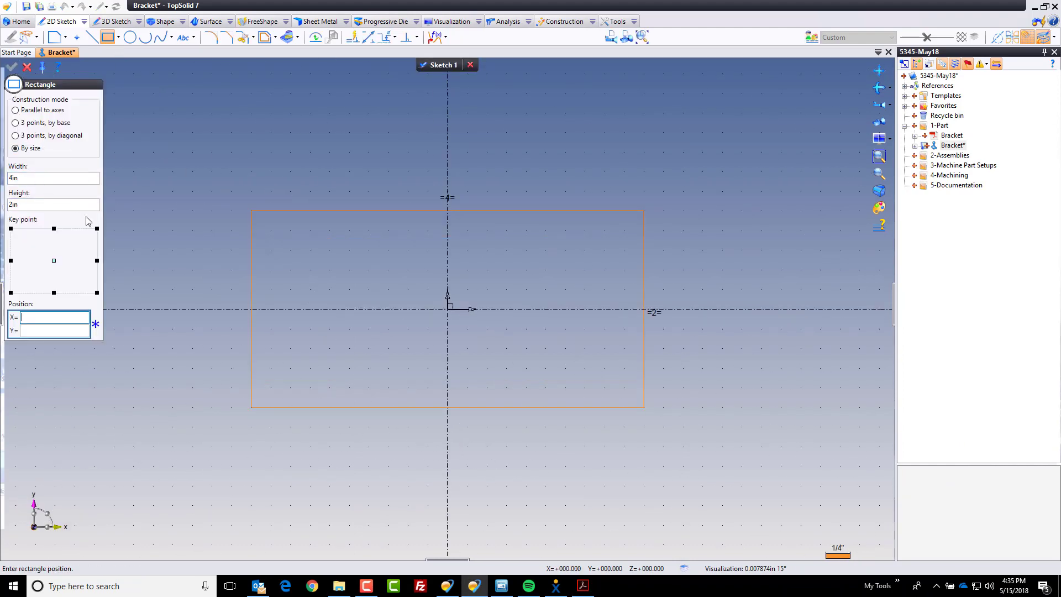
{"action": "left_click", "coordinate": [449, 309]}
{"action": "key", "text": "Escape"}
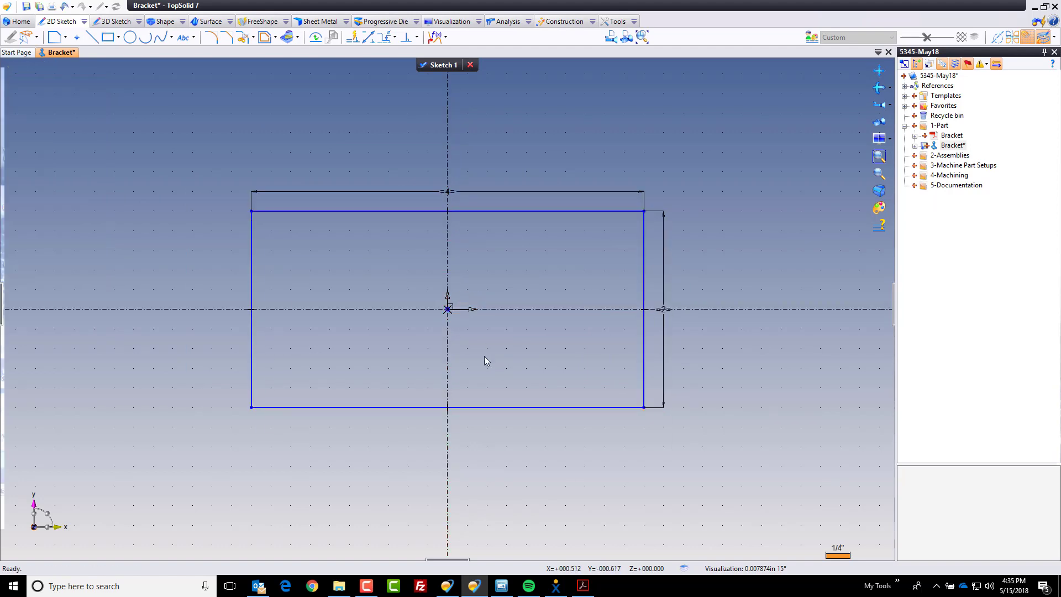
Step: Round all four rectangle corners at R.25 and move the dimensions outside the profile
{"action": "left_click", "coordinate": [211, 37]}
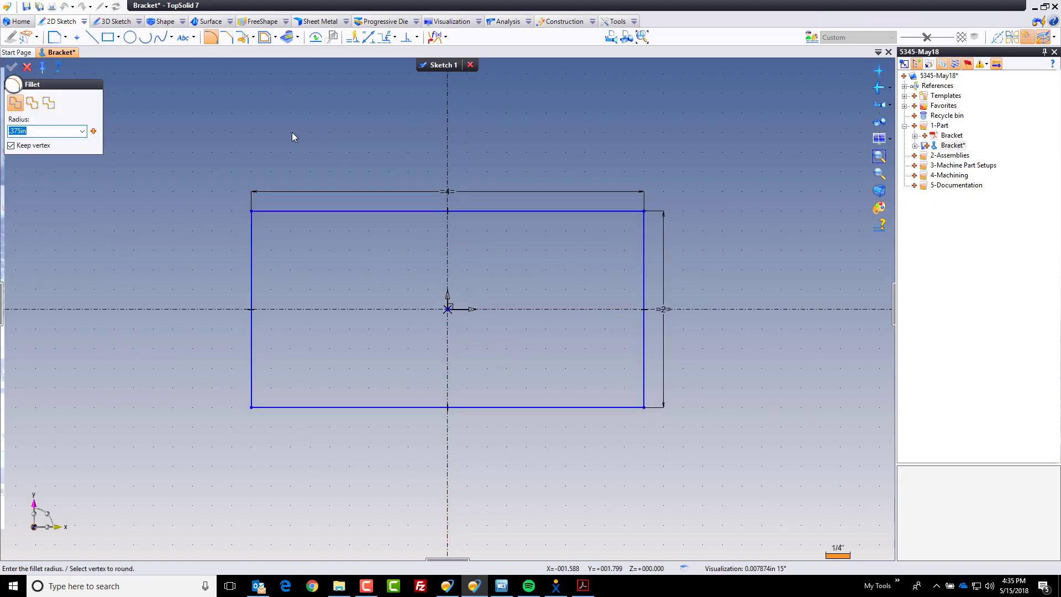
{"action": "type", "text": ".25"}
{"action": "left_click", "coordinate": [32, 106]}
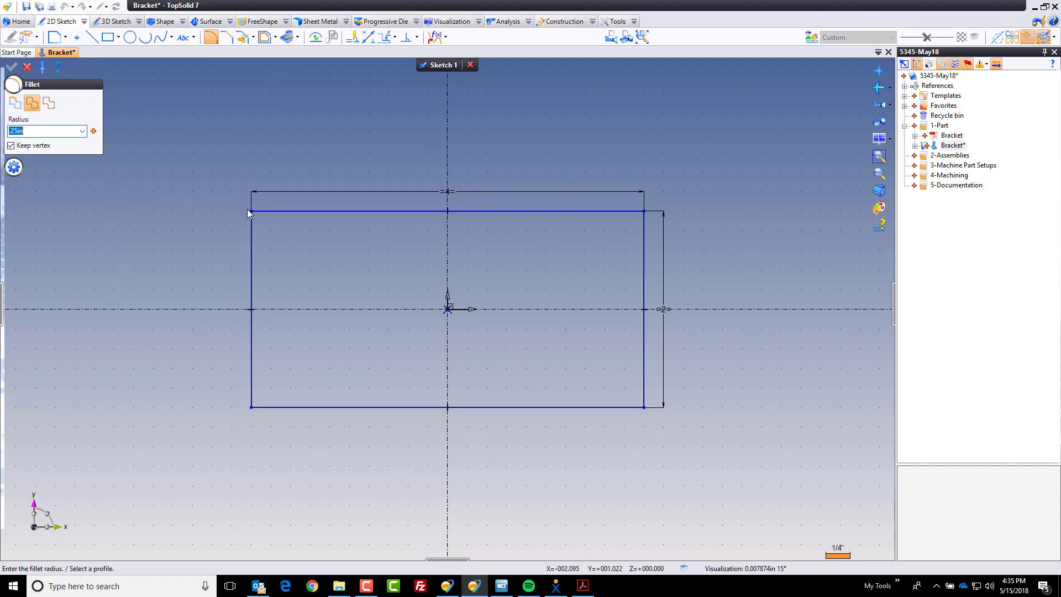
{"action": "left_click", "coordinate": [271, 211]}
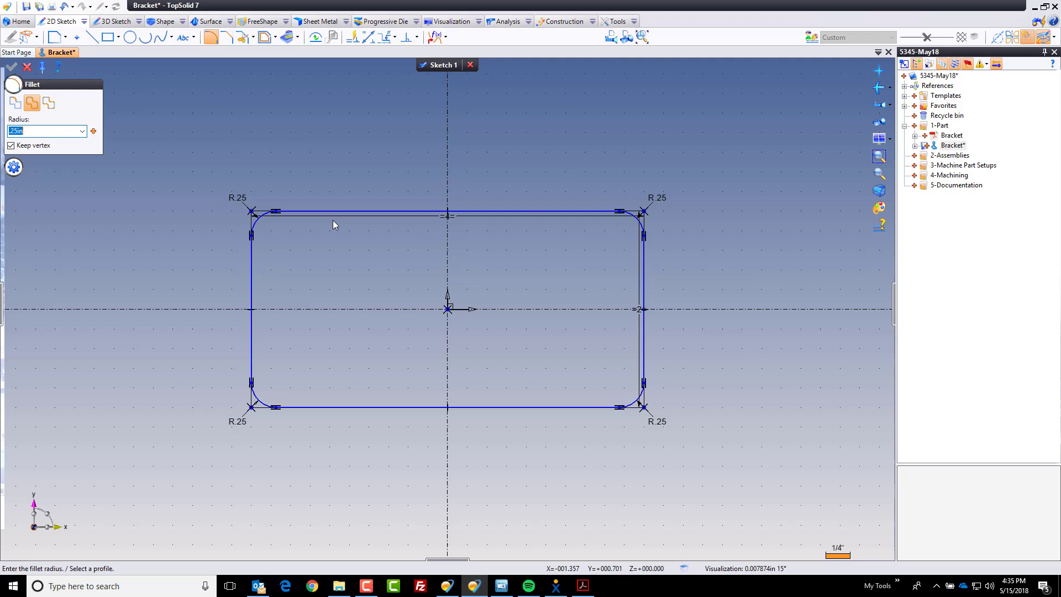
{"action": "left_click_drag", "start_coordinate": [332, 217], "coordinate": [333, 172]}
{"action": "left_click_drag", "start_coordinate": [630, 311], "coordinate": [703, 286]}
{"action": "left_click", "coordinate": [28, 68]}
Step: Extrude Sketch 1 into the base plate, save, and compare with the PDF print
{"action": "right_click", "coordinate": [108, 132]}
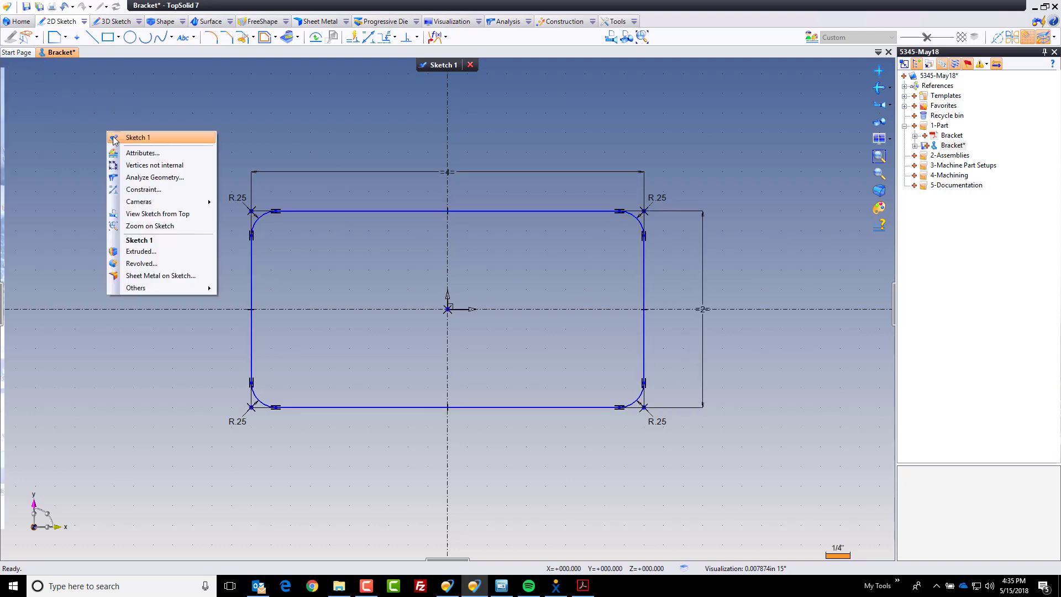
{"action": "left_click", "coordinate": [152, 252]}
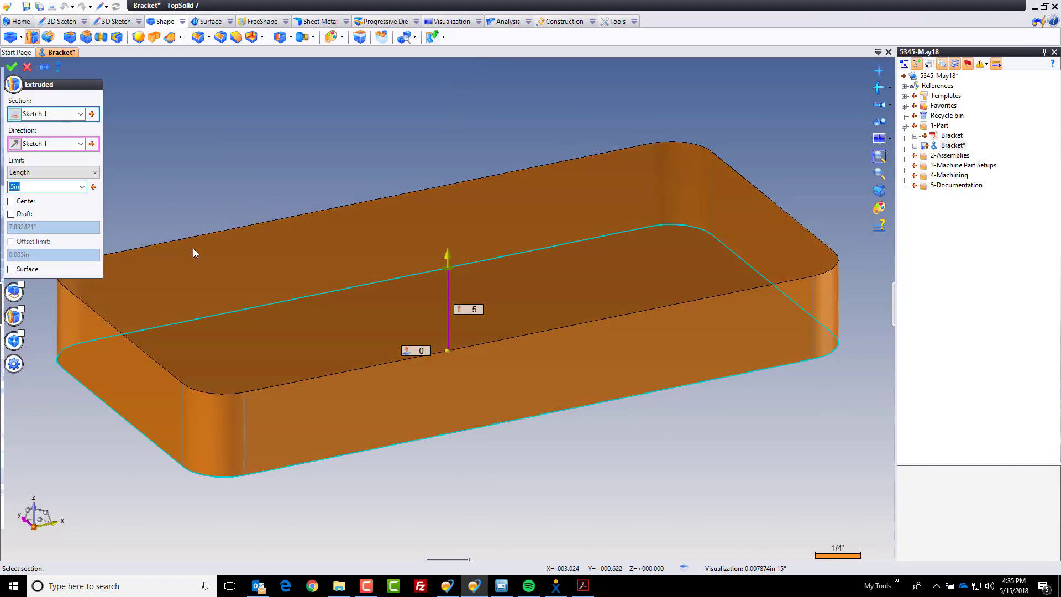
{"action": "right_click", "coordinate": [376, 165]}
{"action": "left_click", "coordinate": [386, 163]}
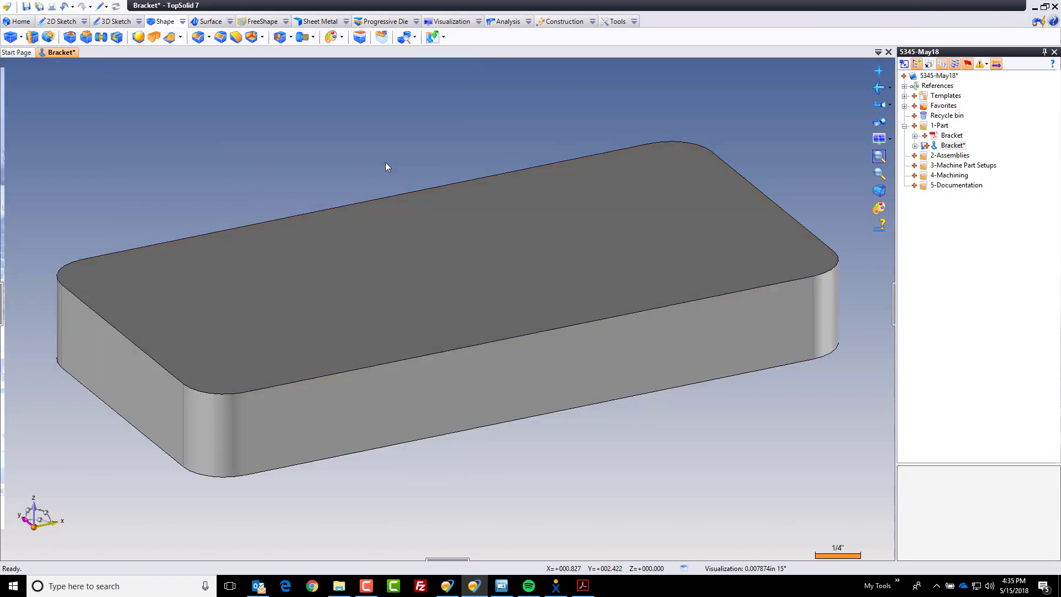
{"action": "key", "text": "ctrl+s"}
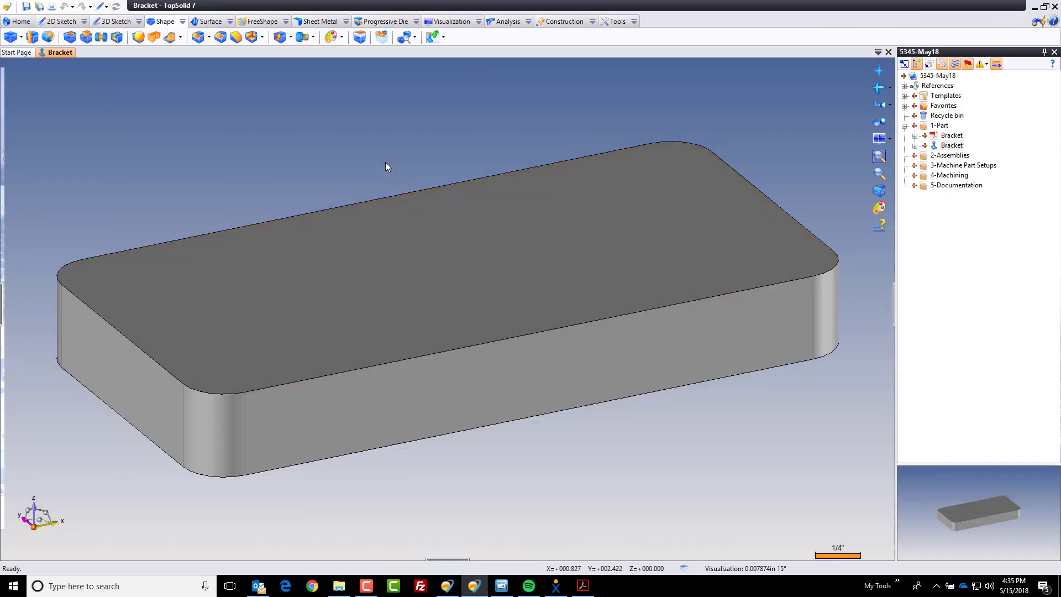
{"action": "key", "text": "alt+Tab"}
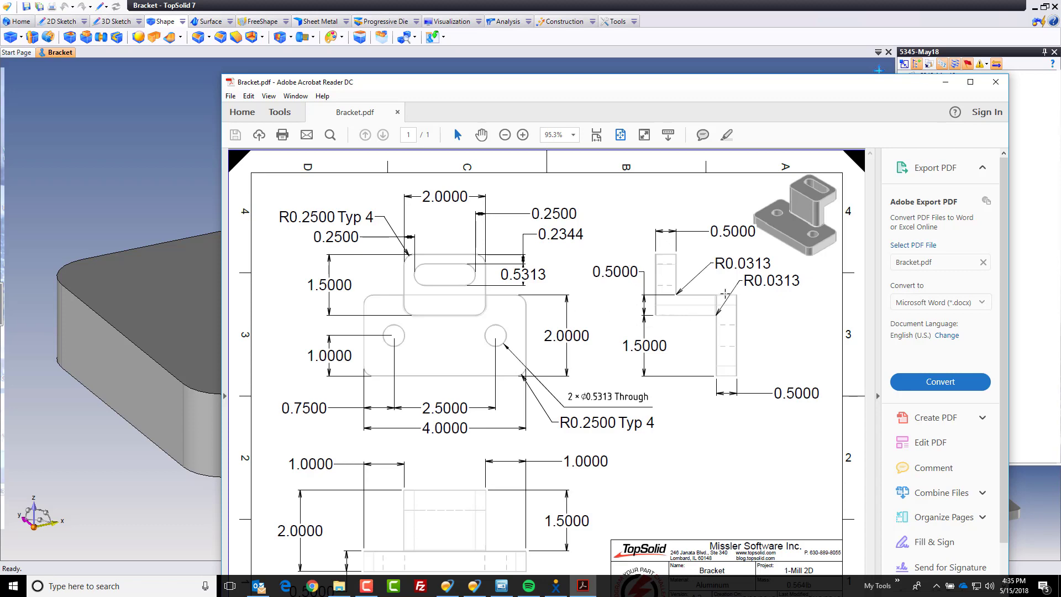
{"action": "key", "text": "alt+Tab"}
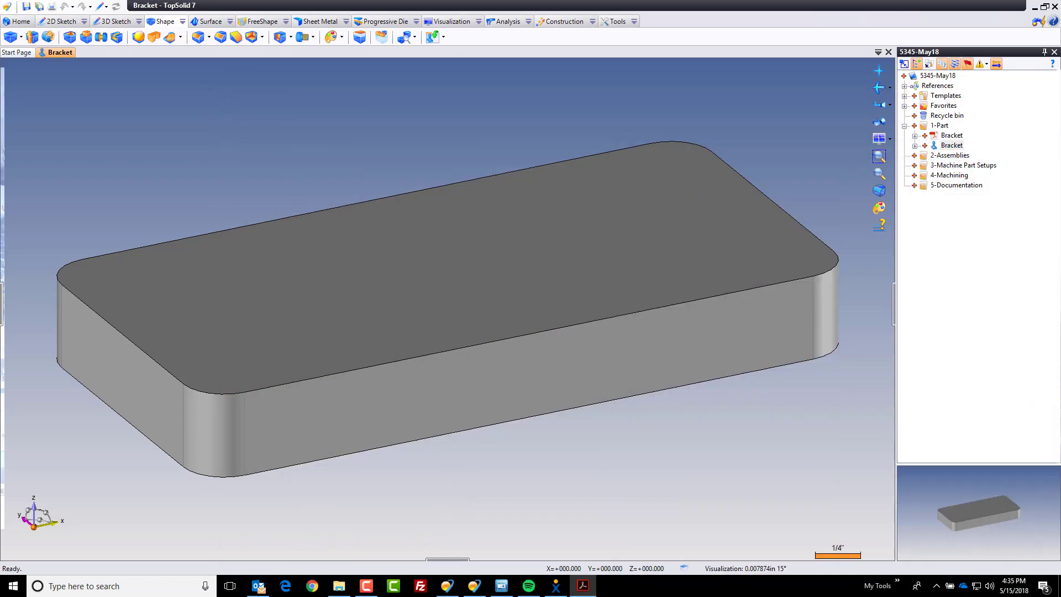
Step: On the plate's top face, sketch a 2 × 1.5 in rectangle anchored bottom-middle on the vertical axis
{"action": "right_click", "coordinate": [406, 246]}
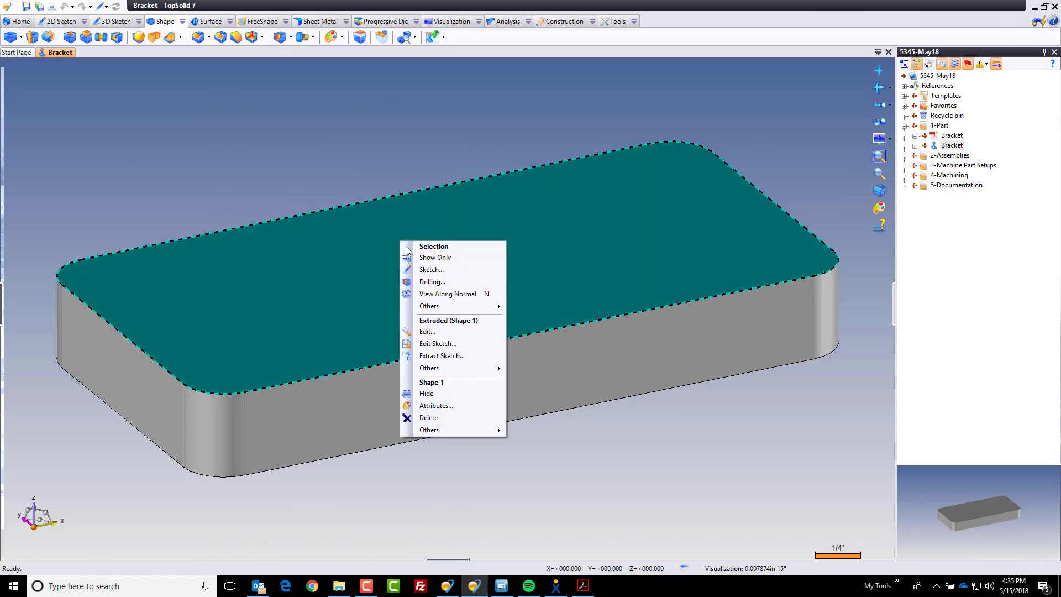
{"action": "left_click", "coordinate": [445, 269]}
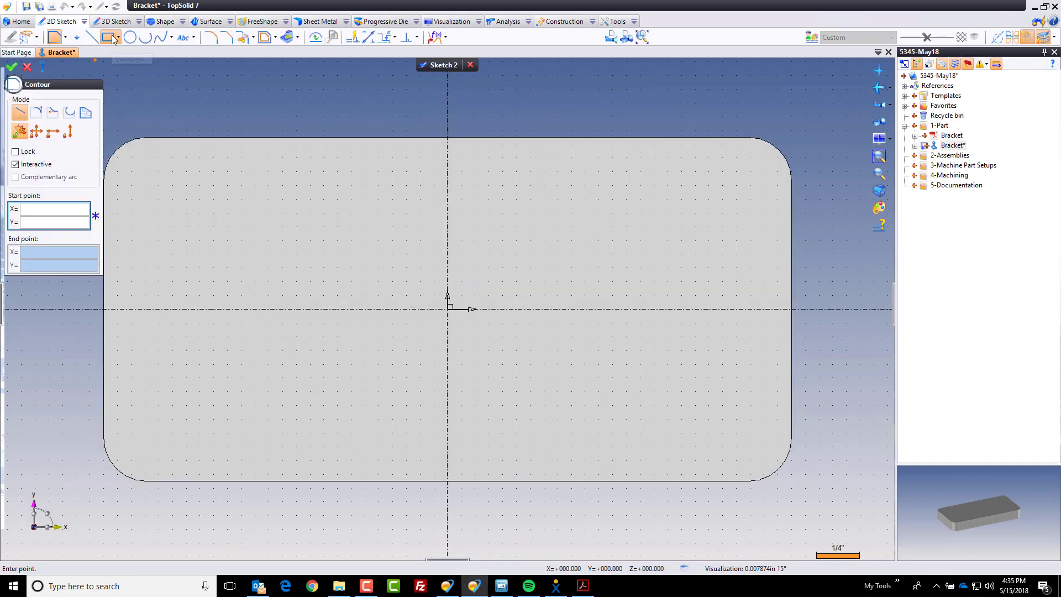
{"action": "left_click", "coordinate": [110, 38]}
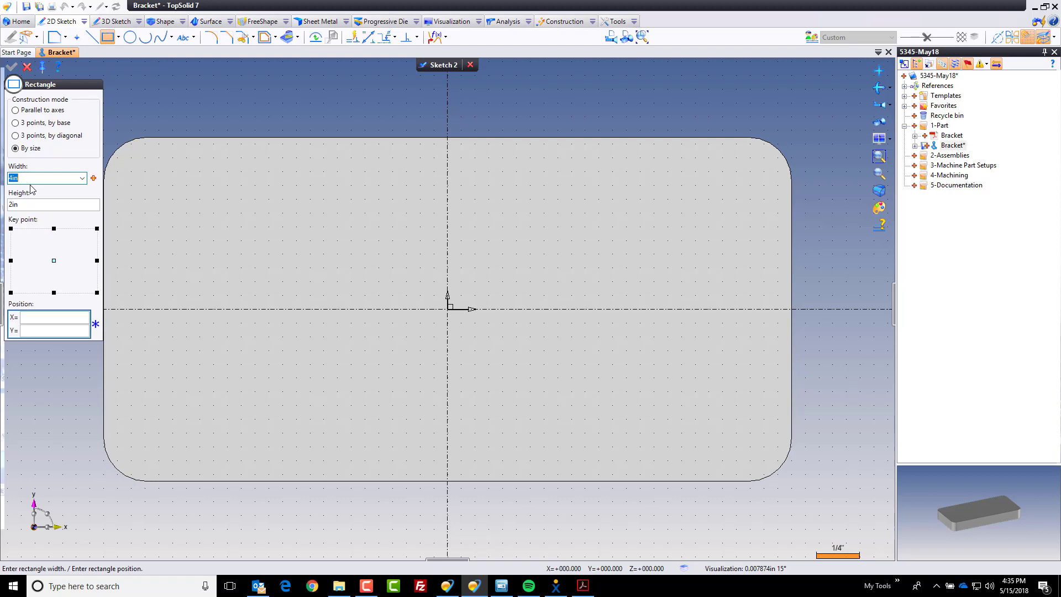
{"action": "type", "text": "2"}
{"action": "key", "text": "Tab"}
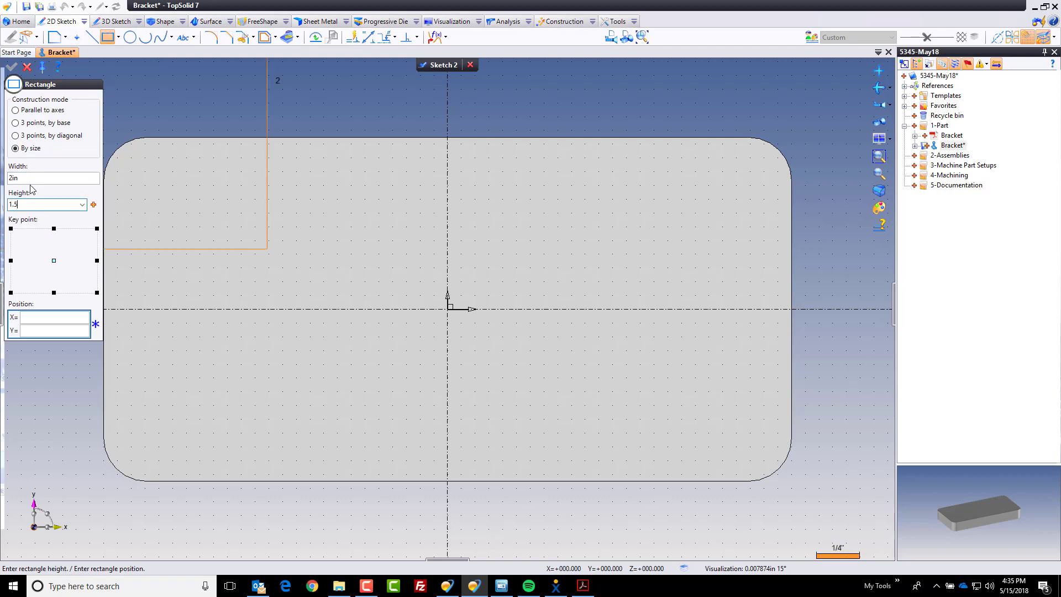
{"action": "key", "text": "Return"}
{"action": "left_click", "coordinate": [53, 293]}
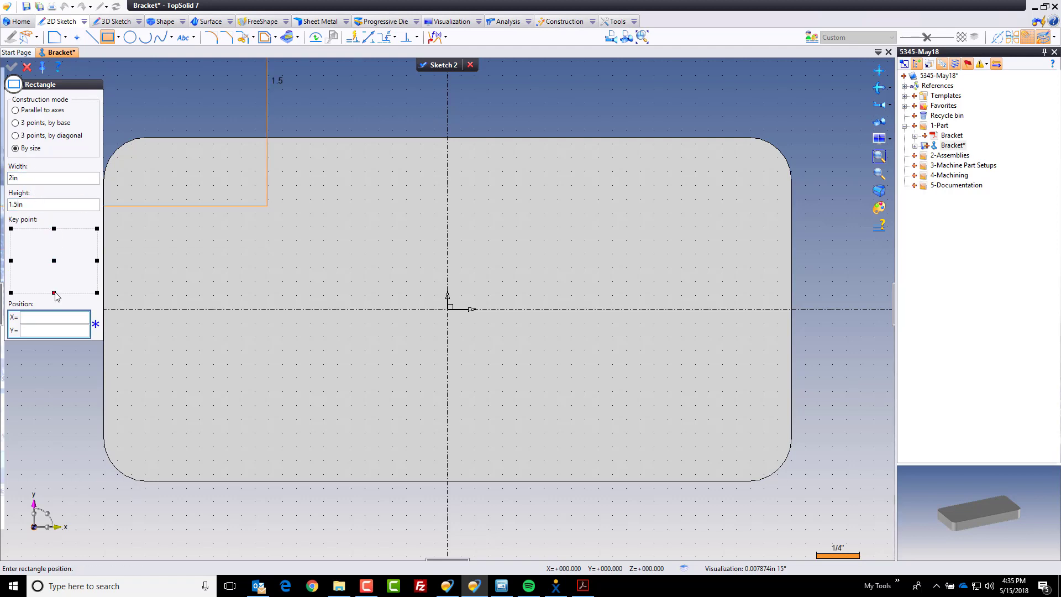
{"action": "left_click", "coordinate": [448, 205]}
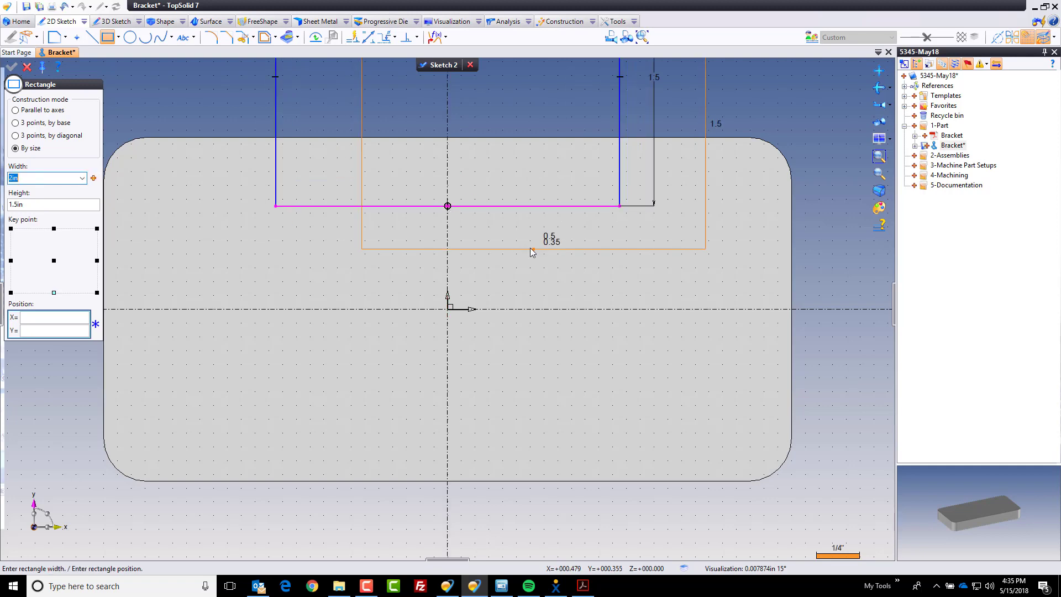
{"action": "key", "text": "Escape"}
Step: Dimension the rectangle's bottom line 0.5 in from the plate's far edge
{"action": "left_click", "coordinate": [368, 37]}
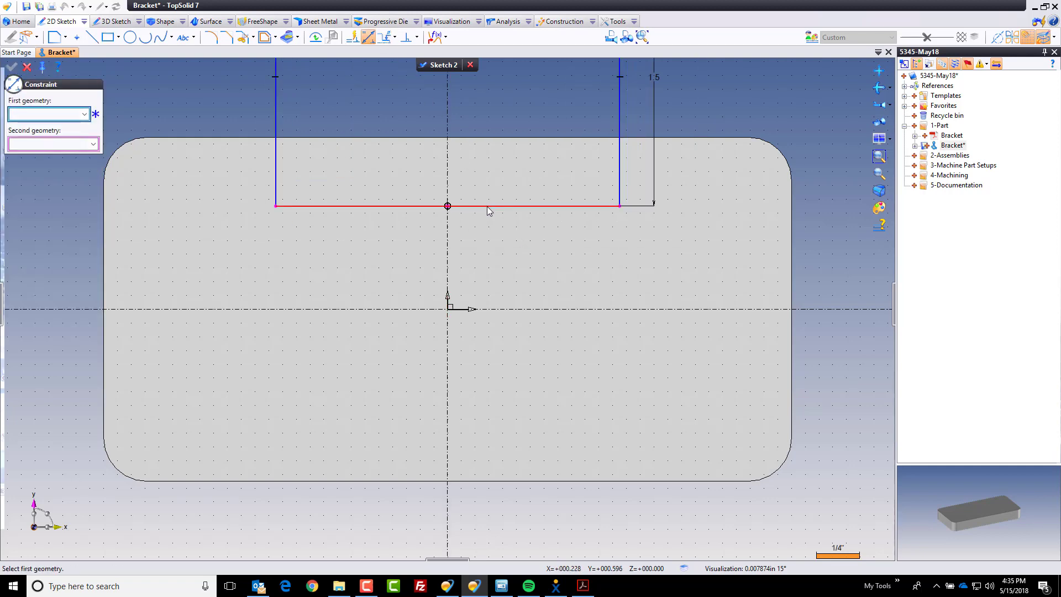
{"action": "left_click", "coordinate": [486, 206]}
{"action": "left_click", "coordinate": [506, 139]}
{"action": "left_click", "coordinate": [699, 168]}
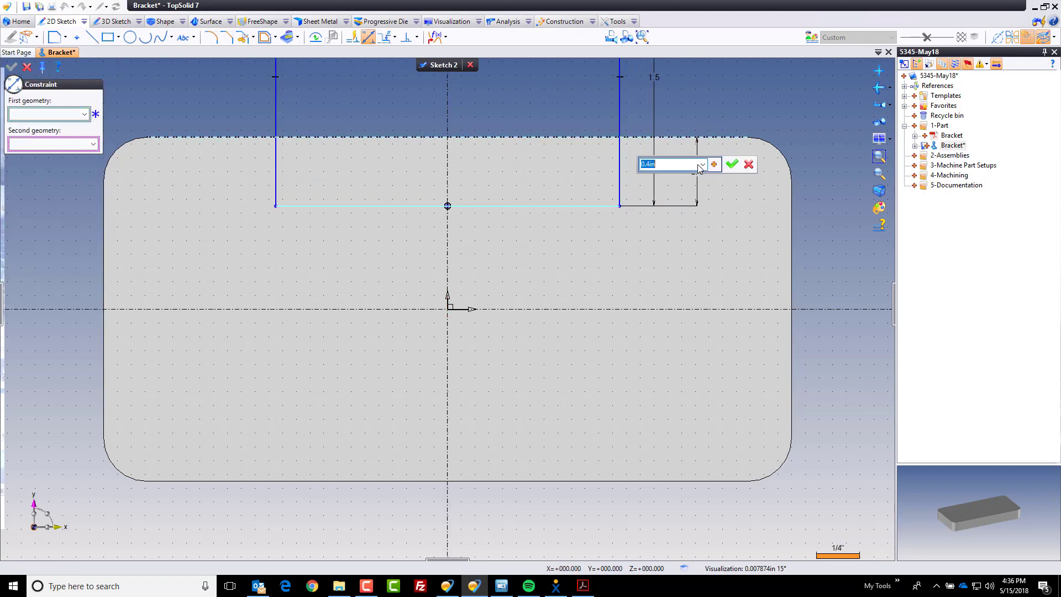
{"action": "type", "text": ".5"}
{"action": "key", "text": "Return"}
{"action": "scroll", "coordinate": [613, 340], "scroll_direction": "down", "scroll_amount": 3}
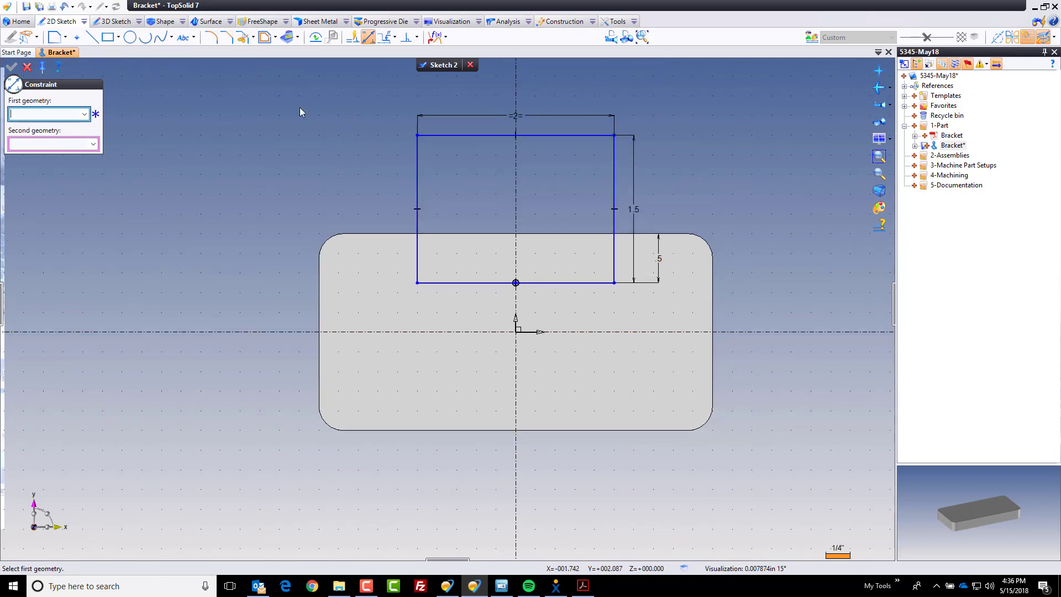
Step: Round the rectangle's four corners at 0.25 in, checking the PDF print
{"action": "left_click", "coordinate": [211, 37]}
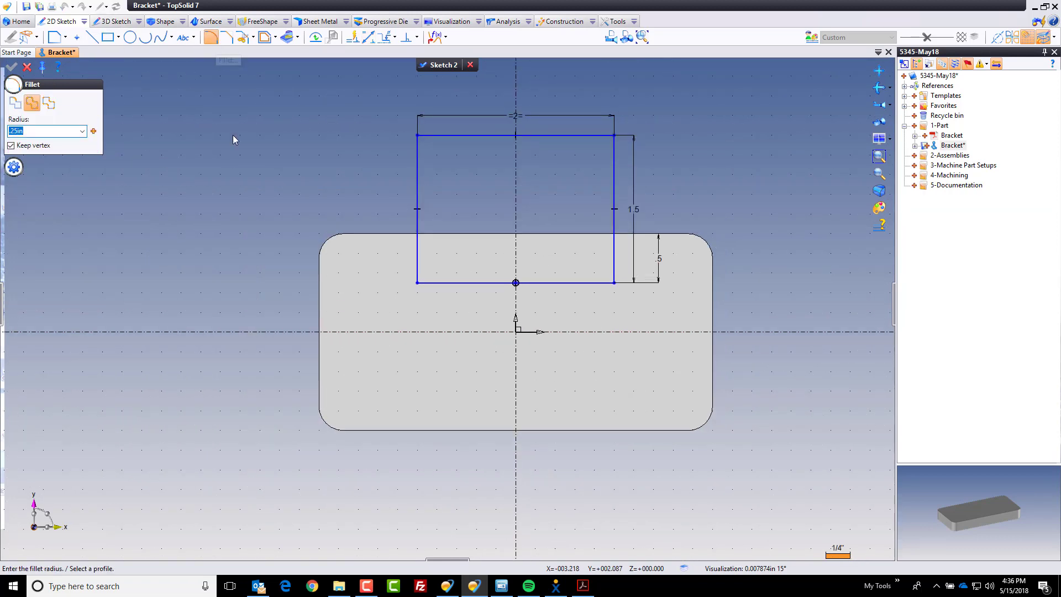
{"action": "left_click", "coordinate": [447, 138]}
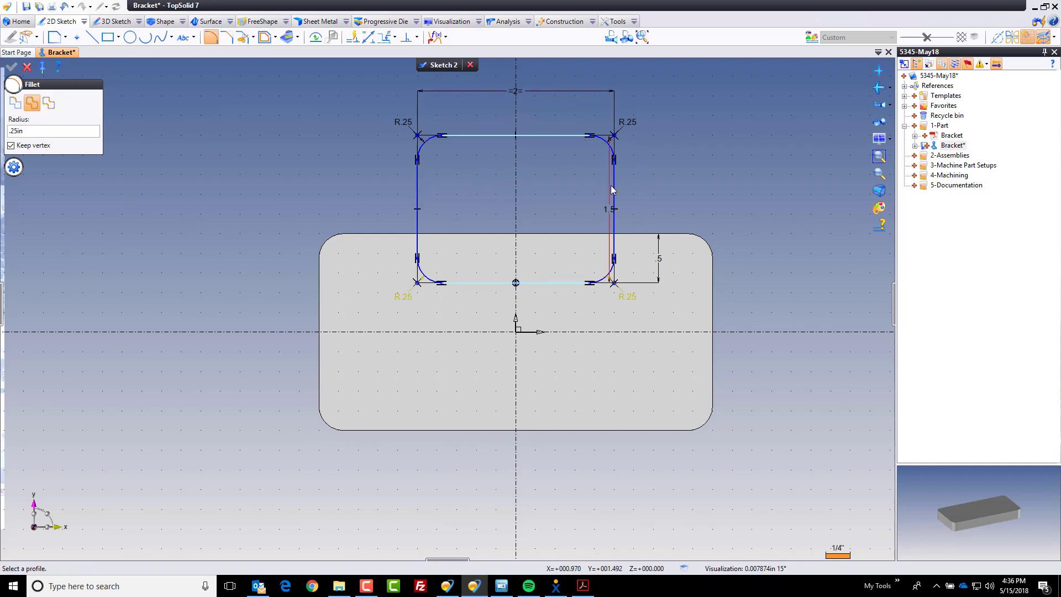
{"action": "left_click_drag", "start_coordinate": [611, 189], "coordinate": [674, 184]}
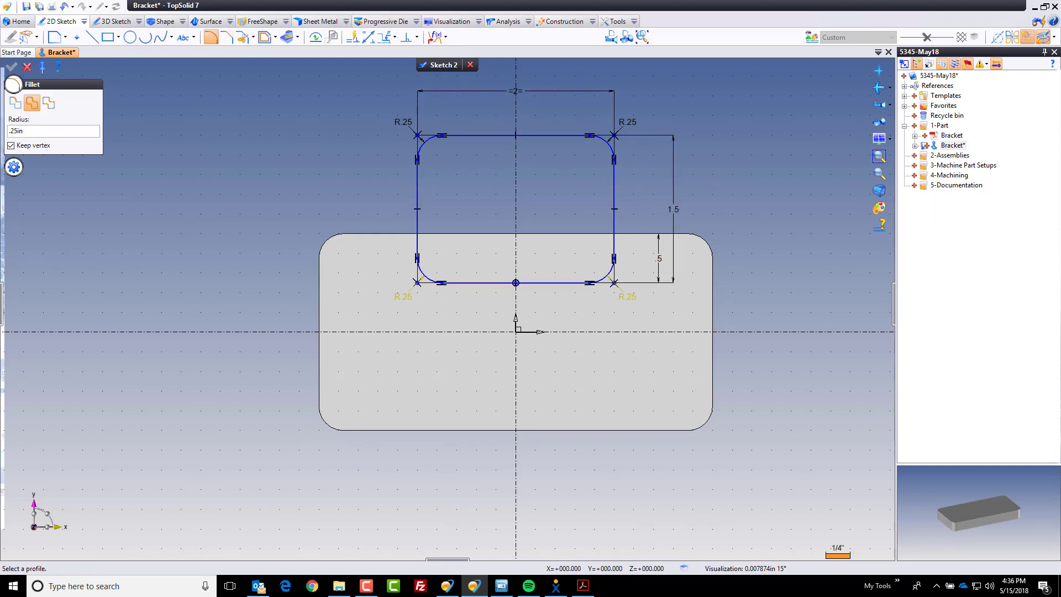
{"action": "left_click", "coordinate": [582, 585]}
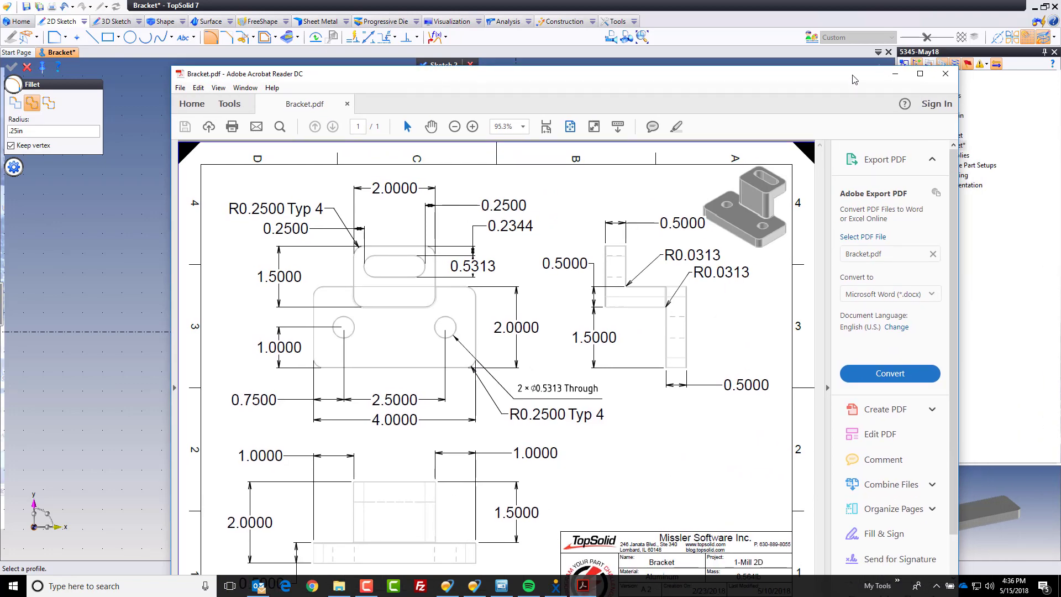
{"action": "left_click", "coordinate": [894, 74]}
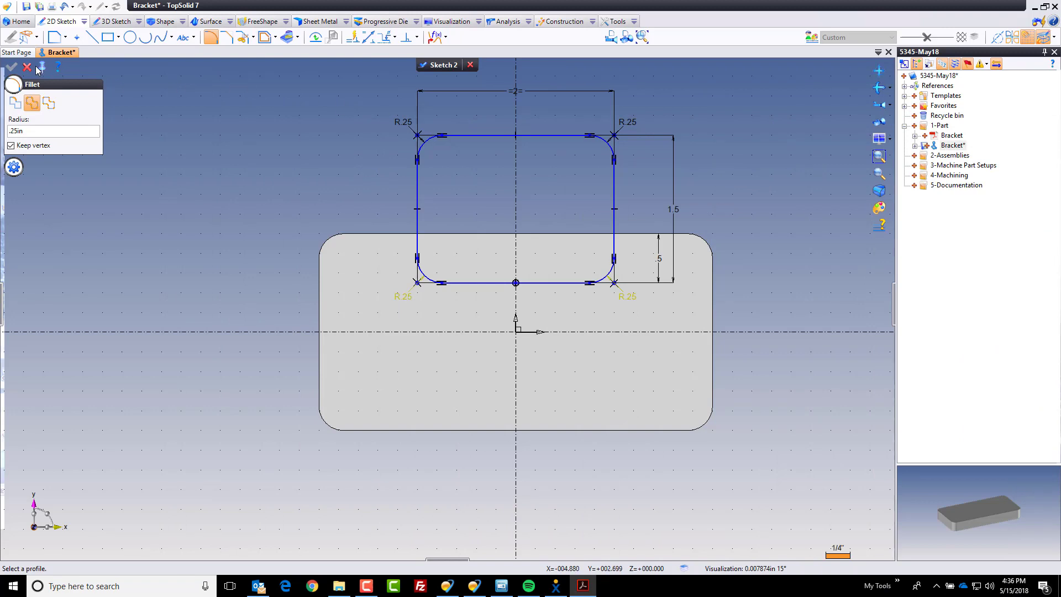
{"action": "left_click", "coordinate": [27, 67]}
Step: Create Boss 1 from Sketch 2 with the default 1.5 in height
{"action": "right_click", "coordinate": [214, 129]}
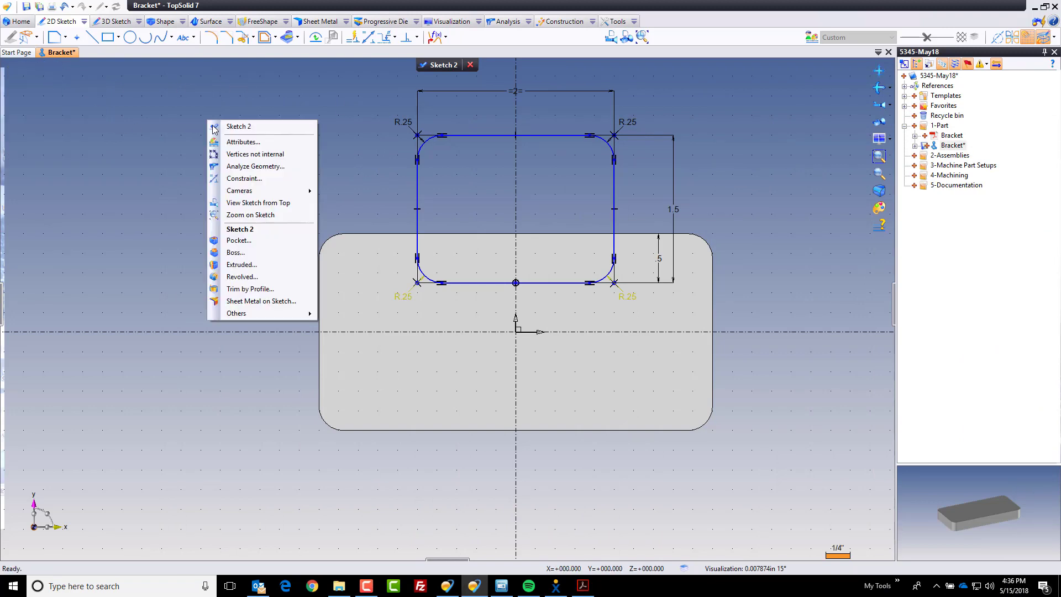
{"action": "left_click", "coordinate": [263, 252]}
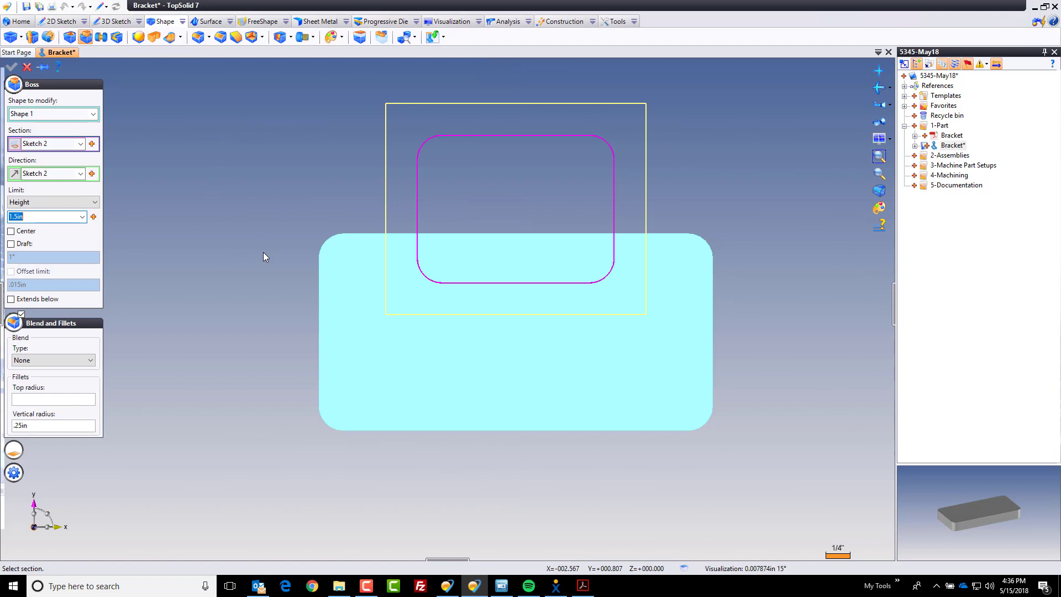
{"action": "middle_click_drag", "start_coordinate": [440, 339], "coordinate": [341, 326]}
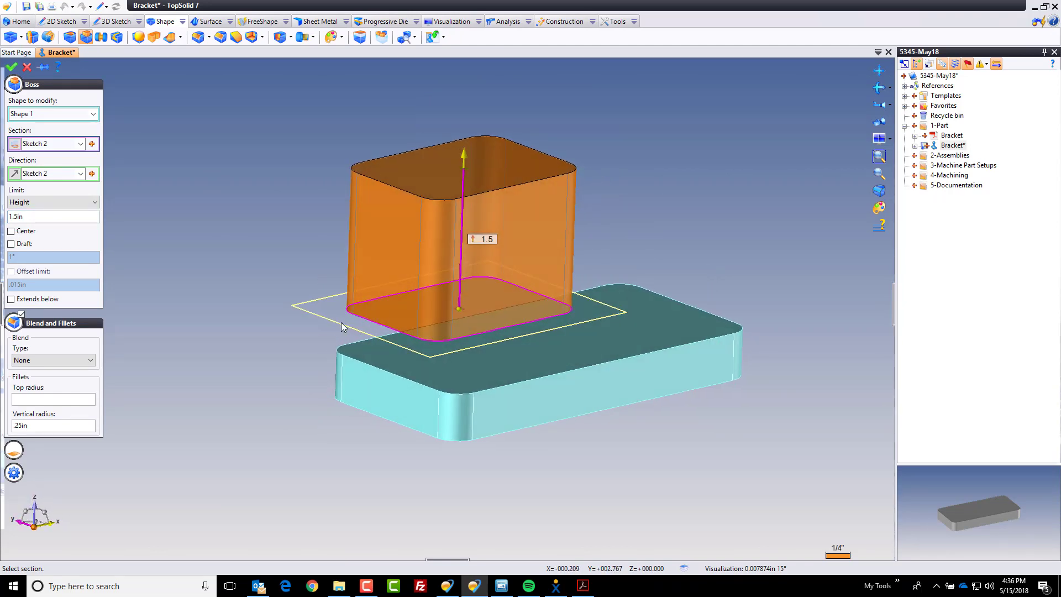
{"action": "right_click", "coordinate": [244, 213]}
{"action": "left_click", "coordinate": [260, 214]}
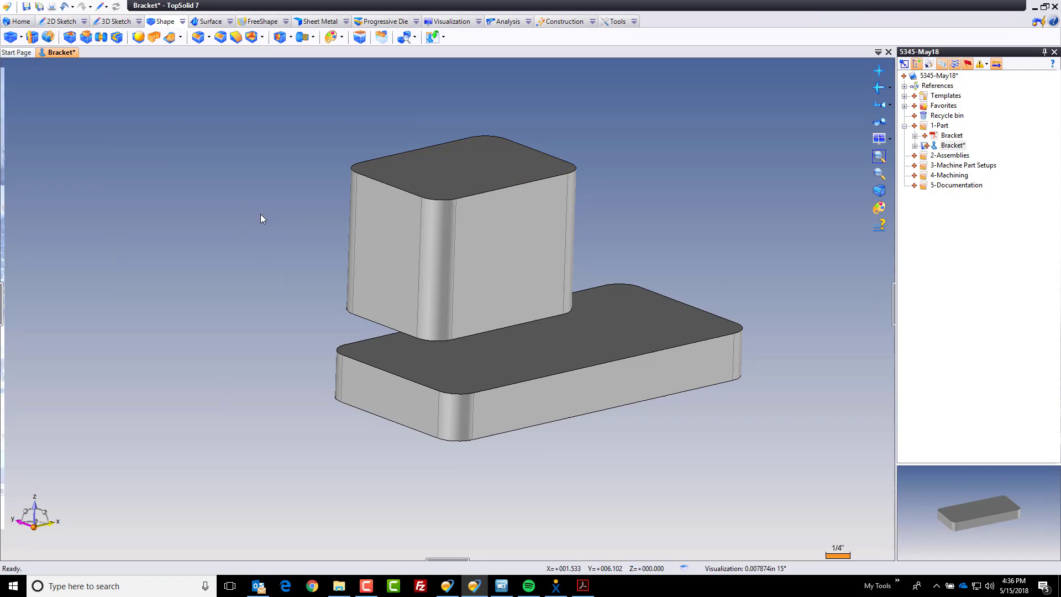
{"action": "right_click", "coordinate": [372, 261]}
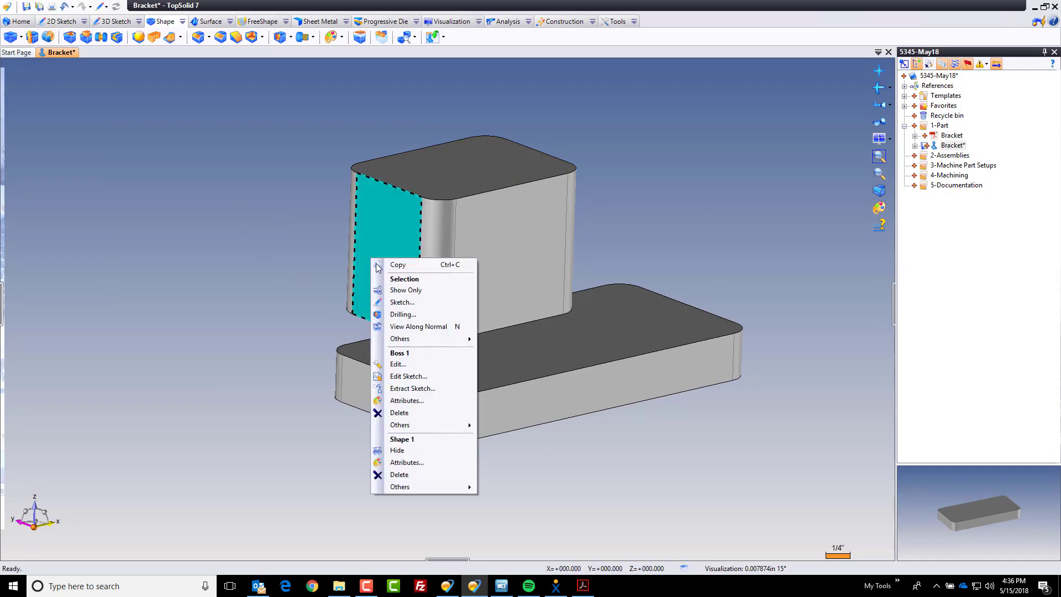
Step: Sketch an L-shaped two-line contour on the boss's side face, snapped to the step corner
{"action": "left_click", "coordinate": [418, 301]}
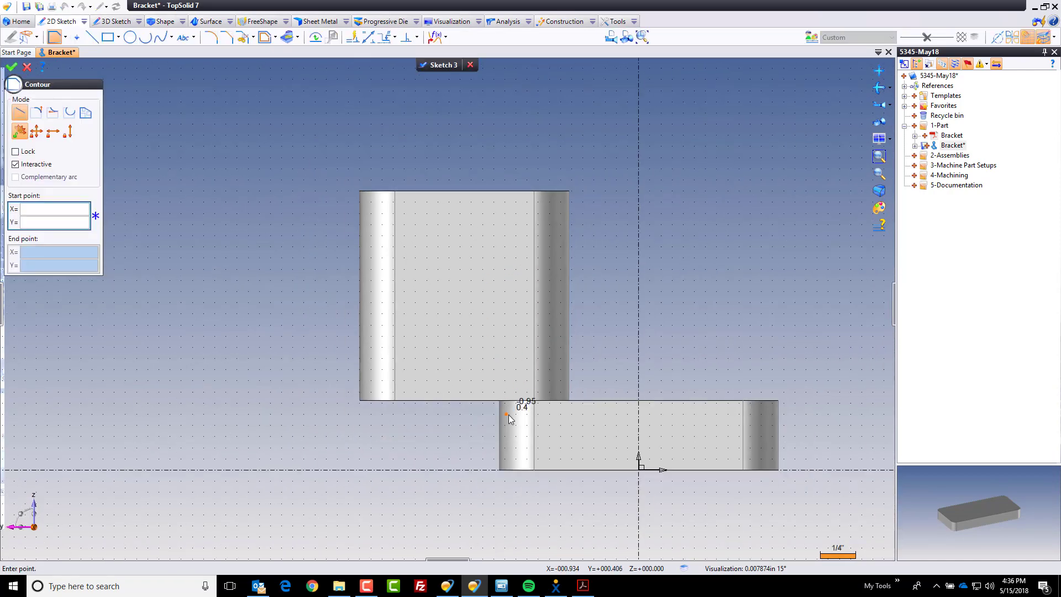
{"action": "left_click", "coordinate": [360, 246]}
{"action": "left_click", "coordinate": [492, 247]}
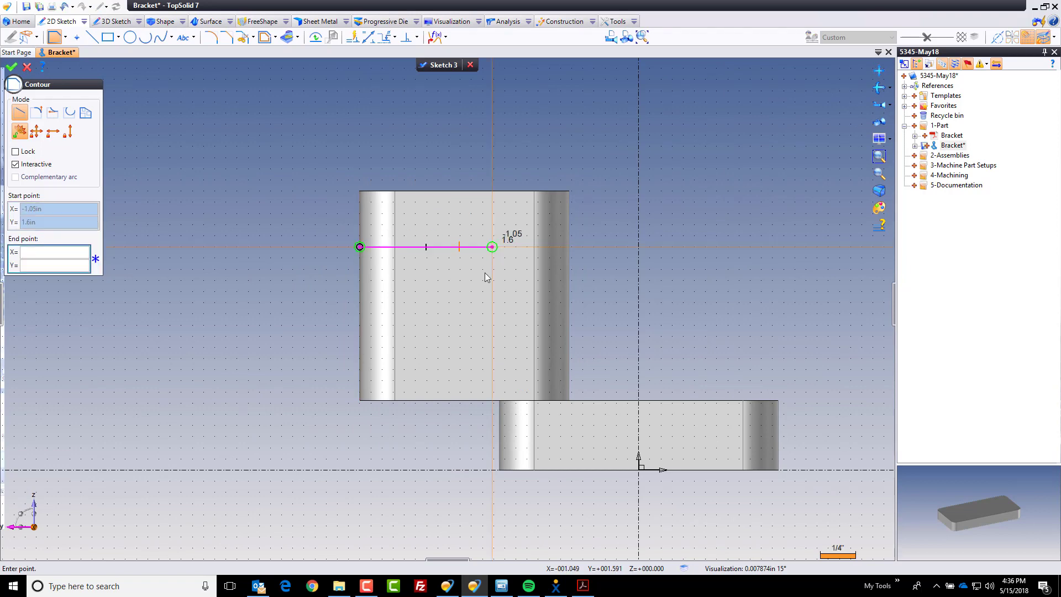
{"action": "left_click", "coordinate": [492, 400]}
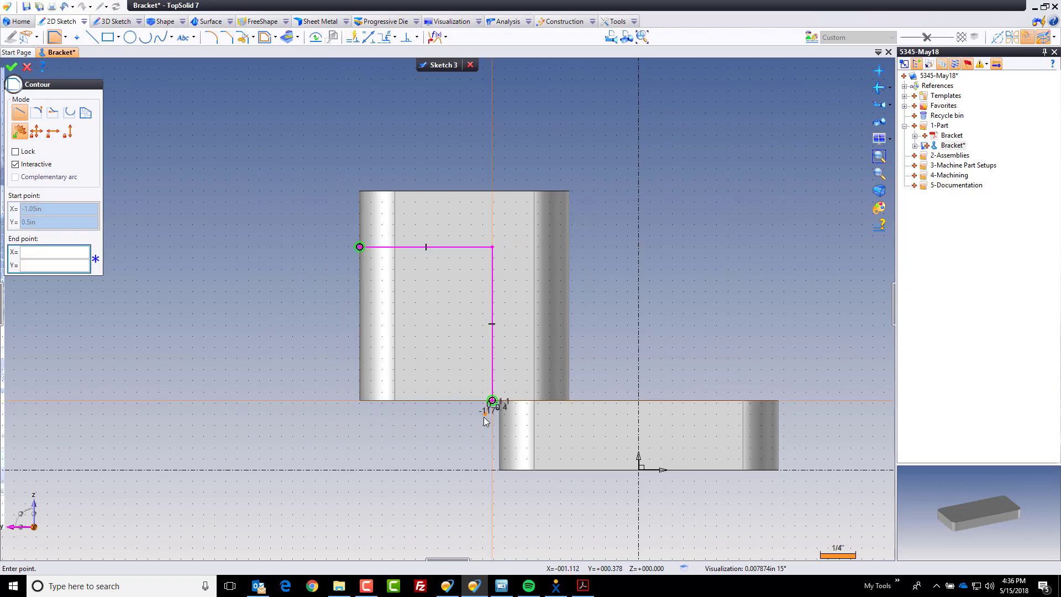
{"action": "key", "text": "Escape"}
{"action": "scroll", "coordinate": [489, 419], "scroll_direction": "up", "scroll_amount": 3}
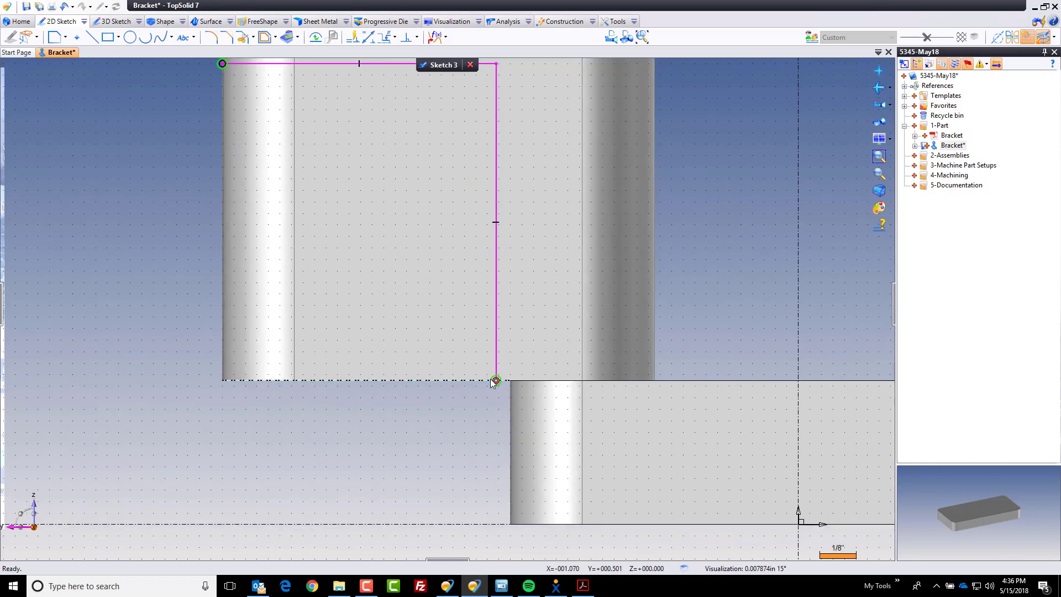
{"action": "mouse_move", "coordinate": [495, 380]}
{"action": "left_mouse_down"}
{"action": "mouse_move", "coordinate": [462, 381]}
{"action": "mouse_move", "coordinate": [512, 409]}
{"action": "left_mouse_up"}
{"action": "scroll", "coordinate": [526, 478], "scroll_direction": "down", "scroll_amount": 2}
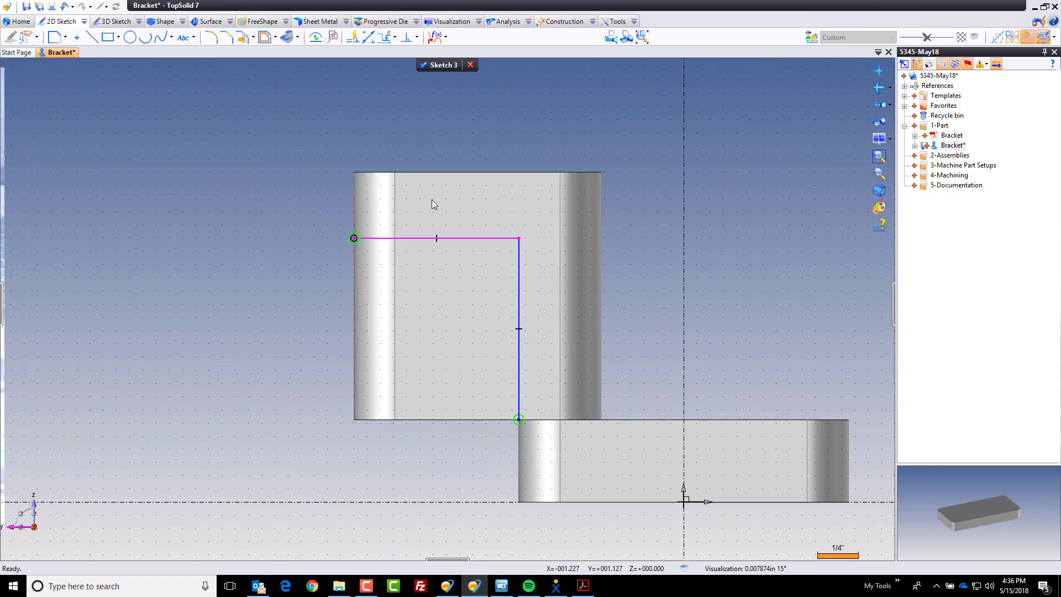
Step: Dimension the contour's top line from the boss top, changing 0.4 to .5 in
{"action": "left_click", "coordinate": [368, 37]}
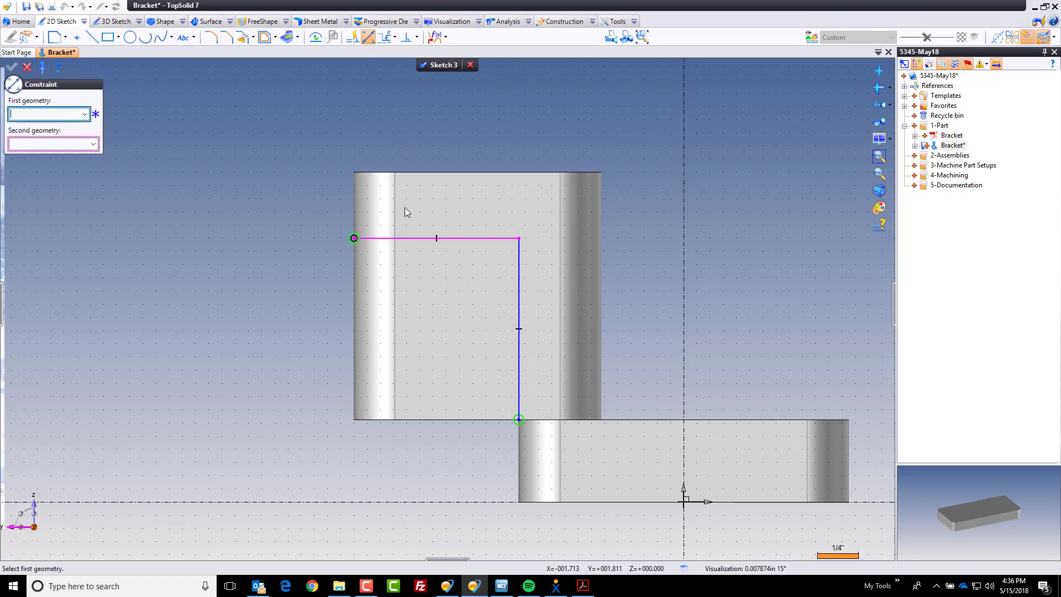
{"action": "left_click", "coordinate": [415, 239]}
{"action": "left_click", "coordinate": [420, 173]}
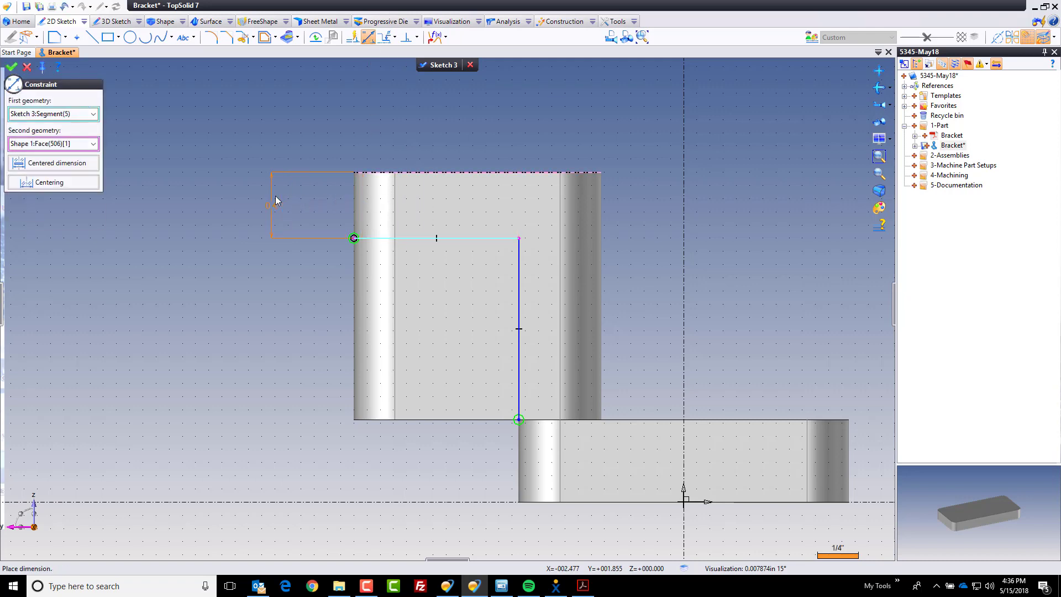
{"action": "left_click", "coordinate": [276, 196]}
{"action": "key", "text": "Return"}
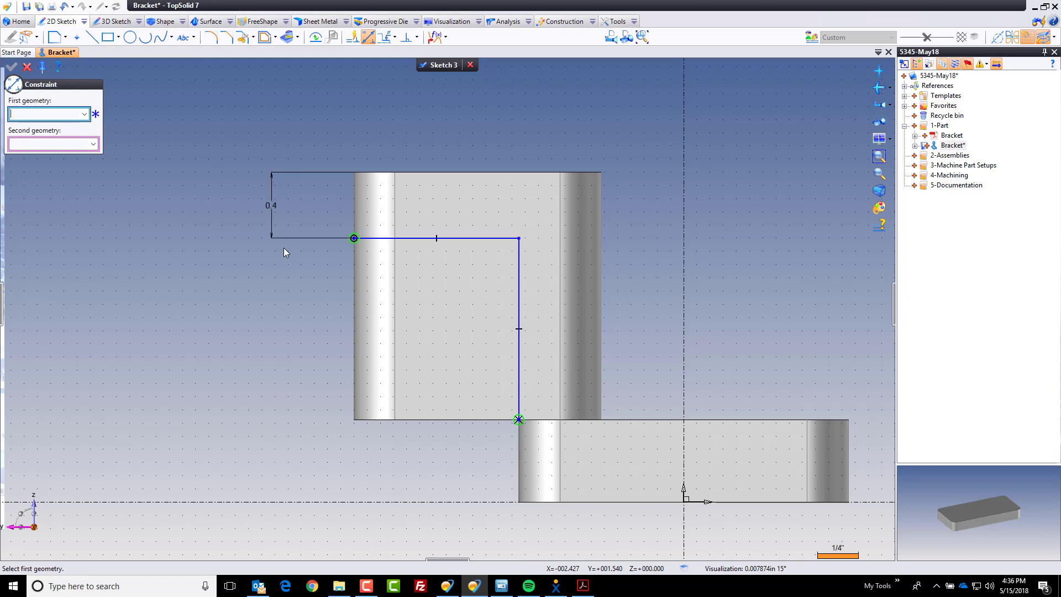
{"action": "double_click", "coordinate": [276, 202]}
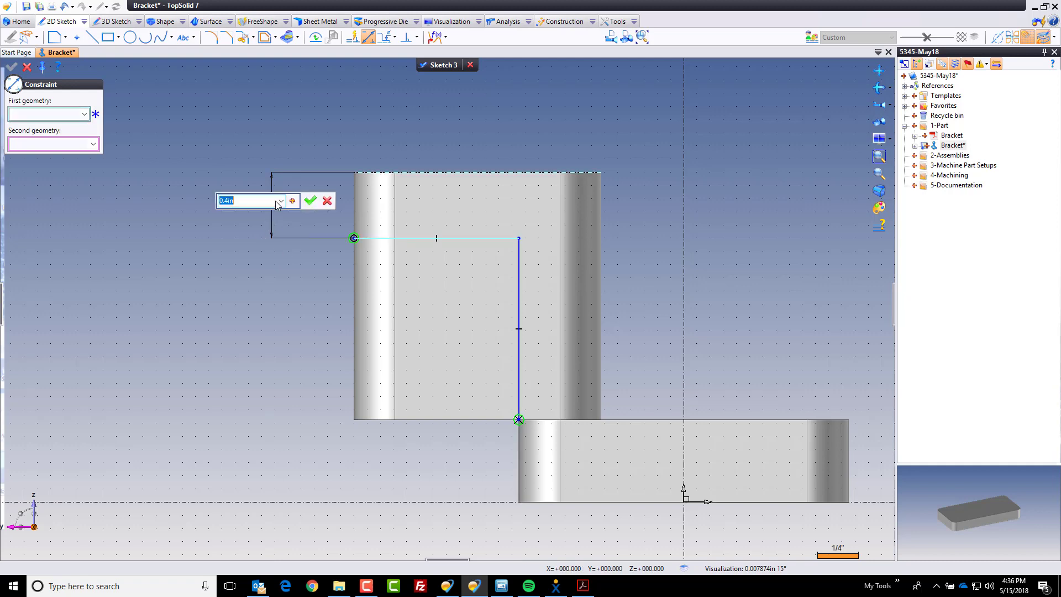
{"action": "type", "text": ".5"}
{"action": "key", "text": "Return"}
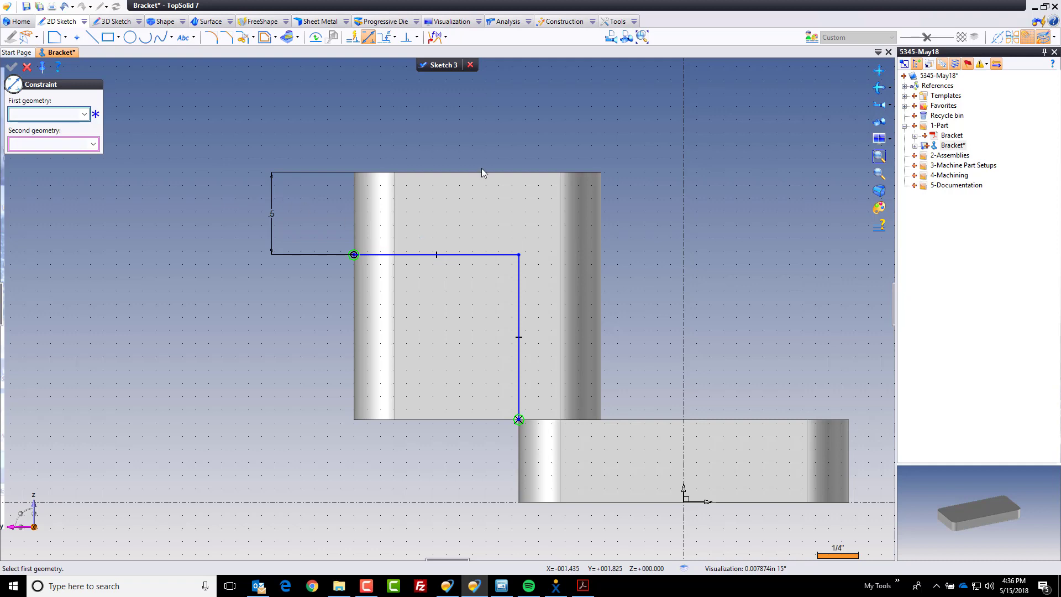
{"action": "key", "text": "Escape"}
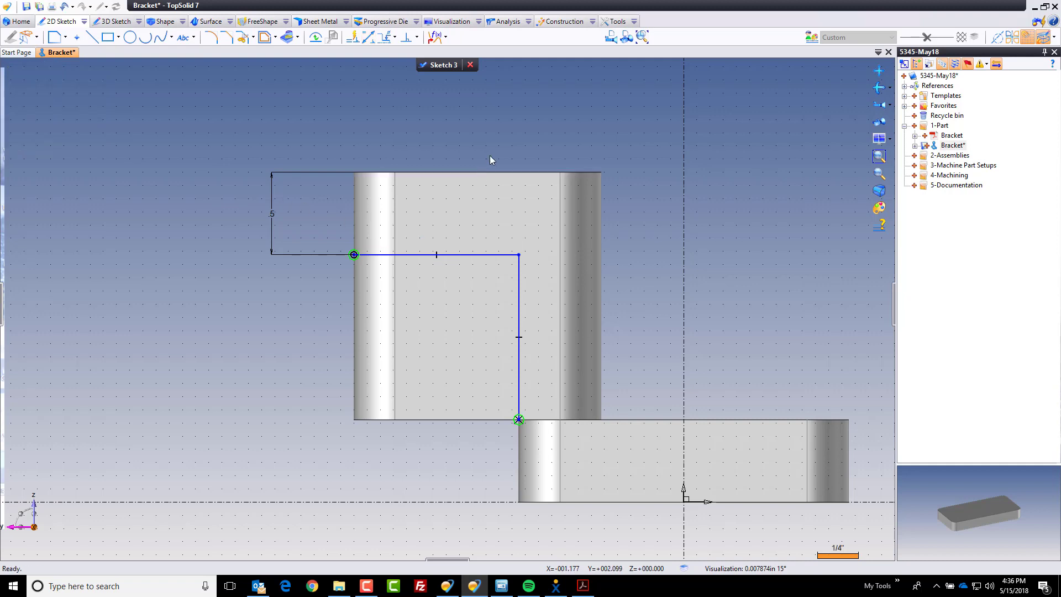
Step: Fillet the profile's inner corner vertex with a .03125 in radius
{"action": "left_click", "coordinate": [210, 37]}
{"action": "left_click", "coordinate": [15, 102]}
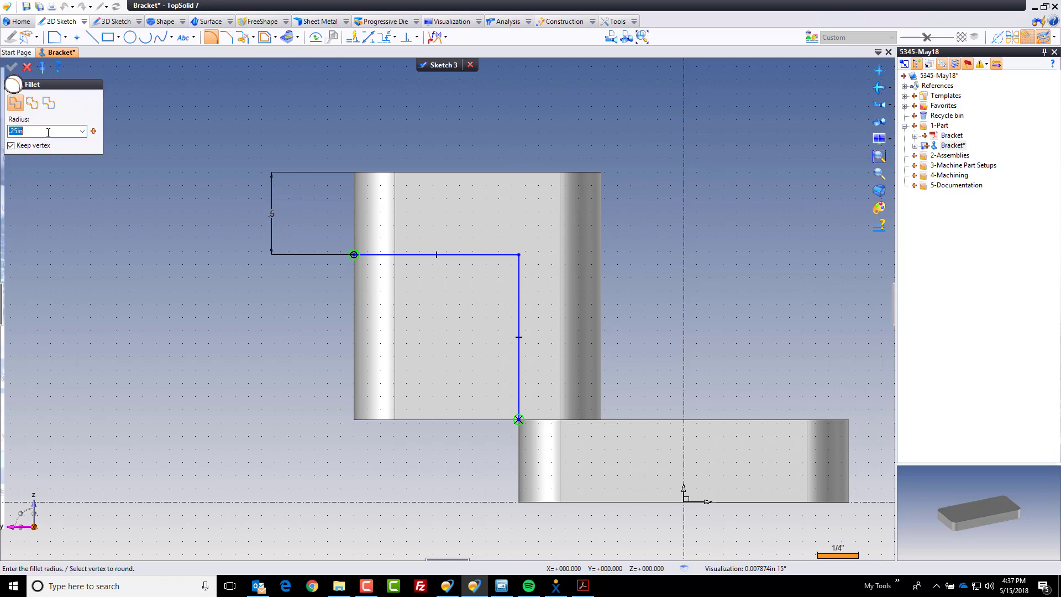
{"action": "type", "text": ".03125"}
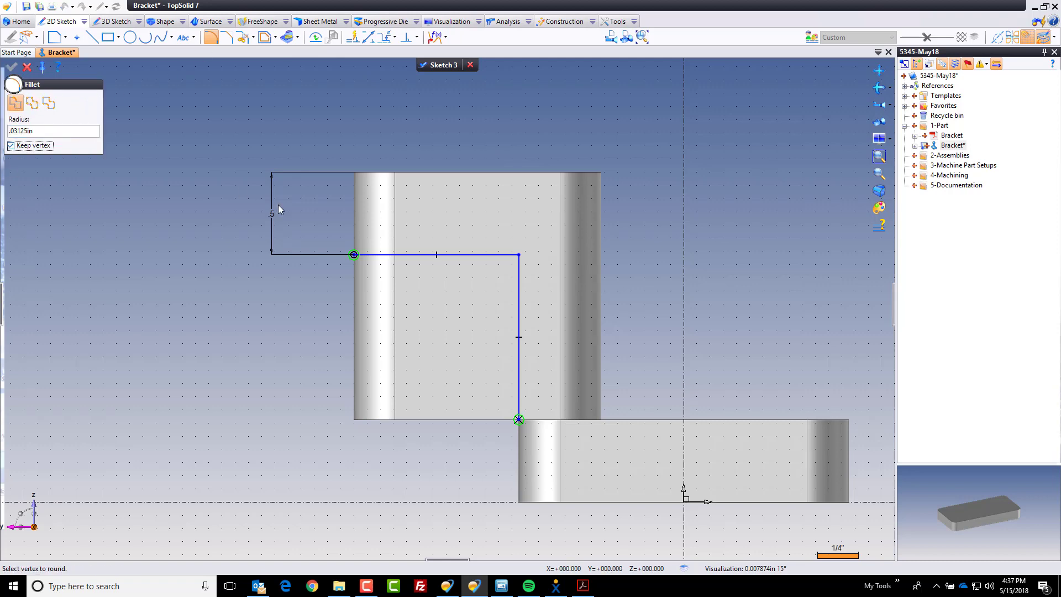
{"action": "left_click", "coordinate": [518, 255]}
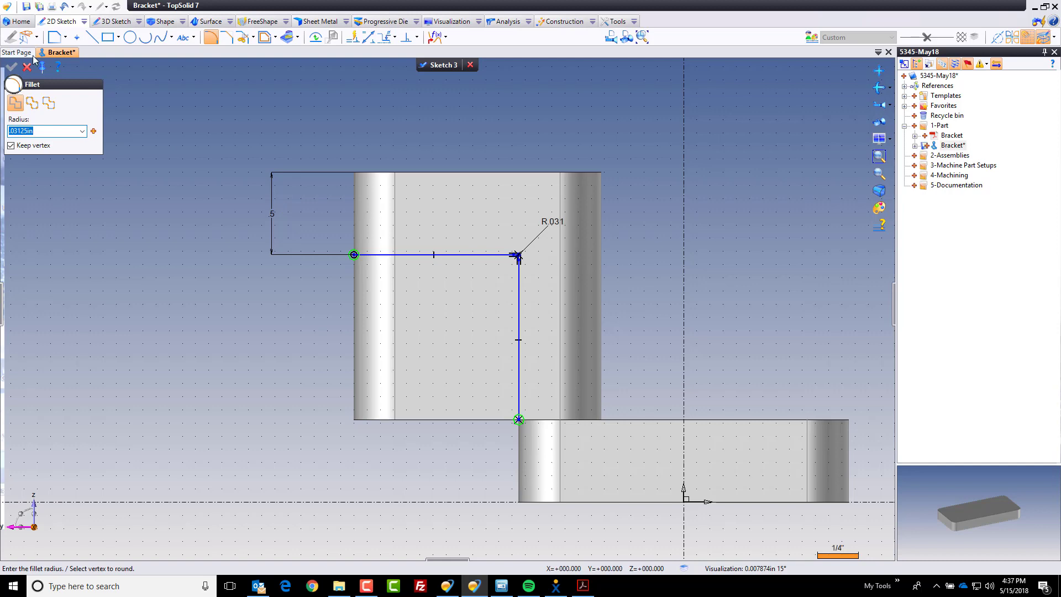
{"action": "left_click", "coordinate": [27, 67]}
Step: Trim the part by Sketch 3 with reversed direction, then orbit and check Bracket.pdf
{"action": "right_click", "coordinate": [109, 181]}
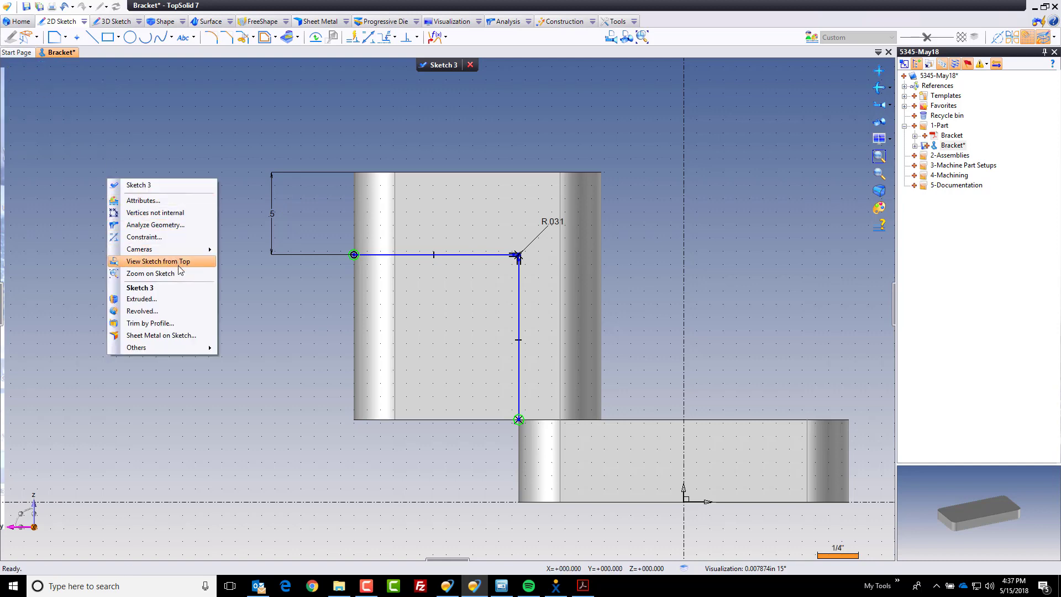
{"action": "left_click", "coordinate": [174, 324]}
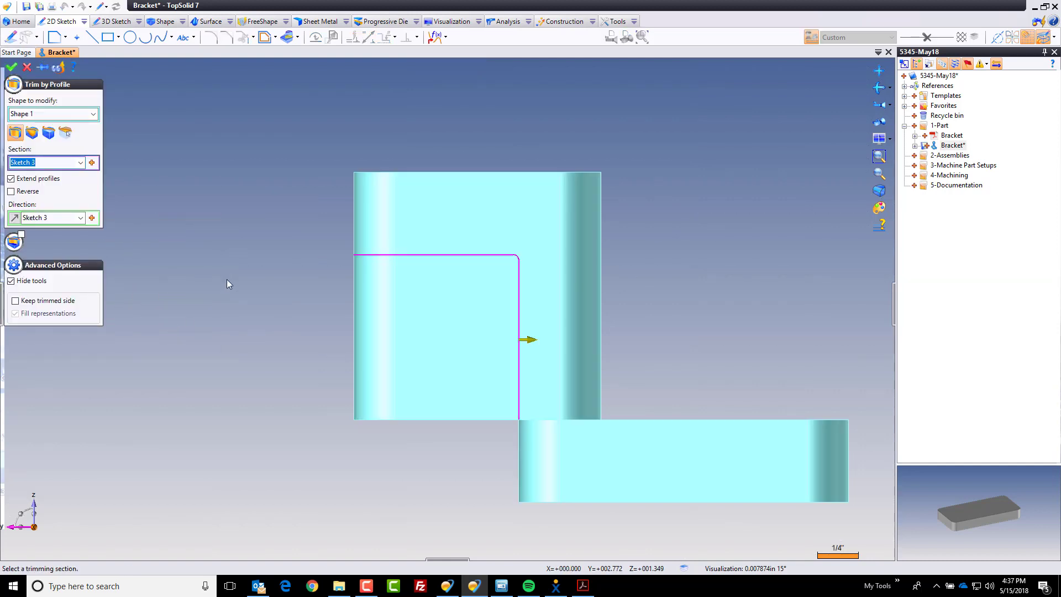
{"action": "left_click", "coordinate": [528, 339]}
{"action": "left_click", "coordinate": [12, 67]}
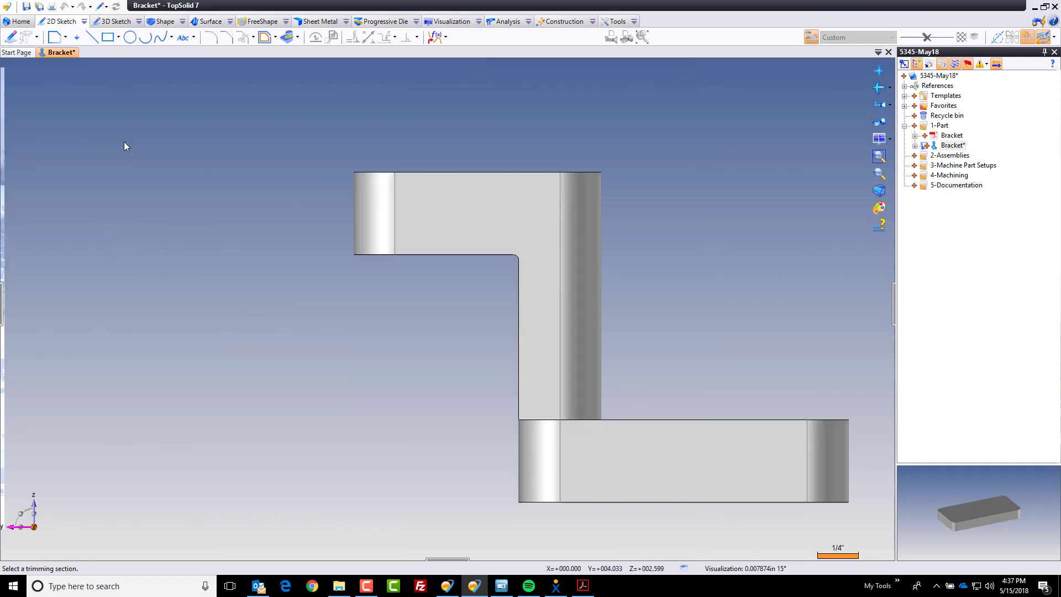
{"action": "middle_click_drag", "start_coordinate": [254, 235], "coordinate": [635, 267]}
{"action": "key", "text": "alt+Tab"}
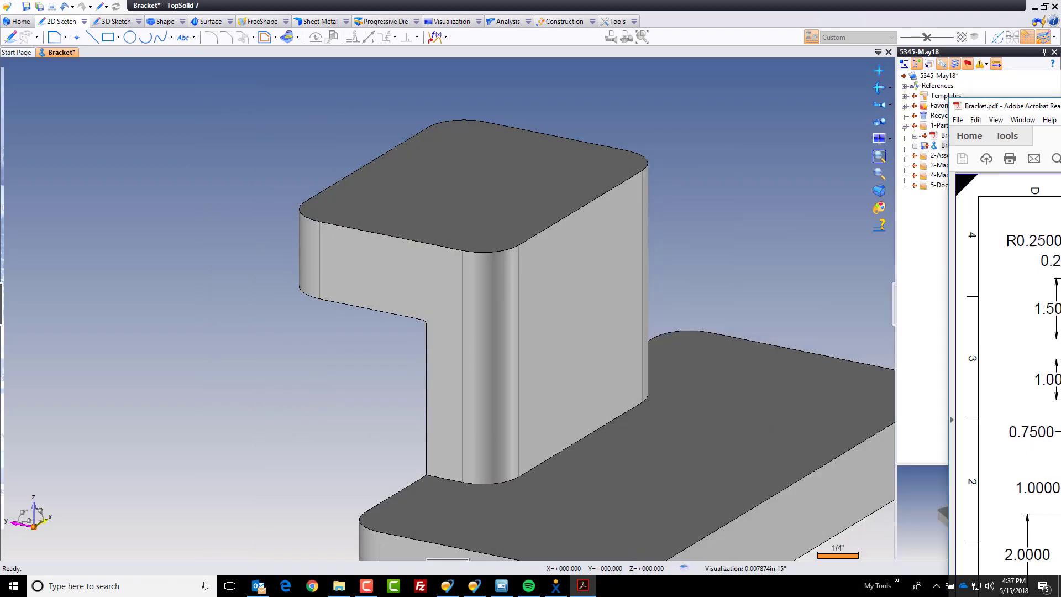
Step: Fillet the boss-to-plate edge chain with a .03125 in radius
{"action": "right_click", "coordinate": [566, 448]}
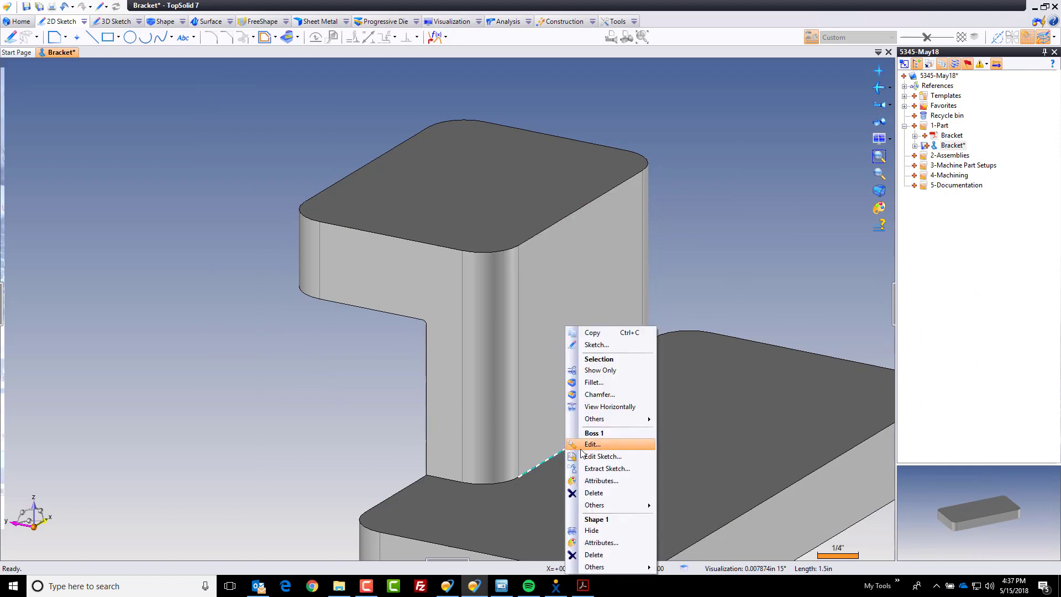
{"action": "left_click", "coordinate": [614, 381]}
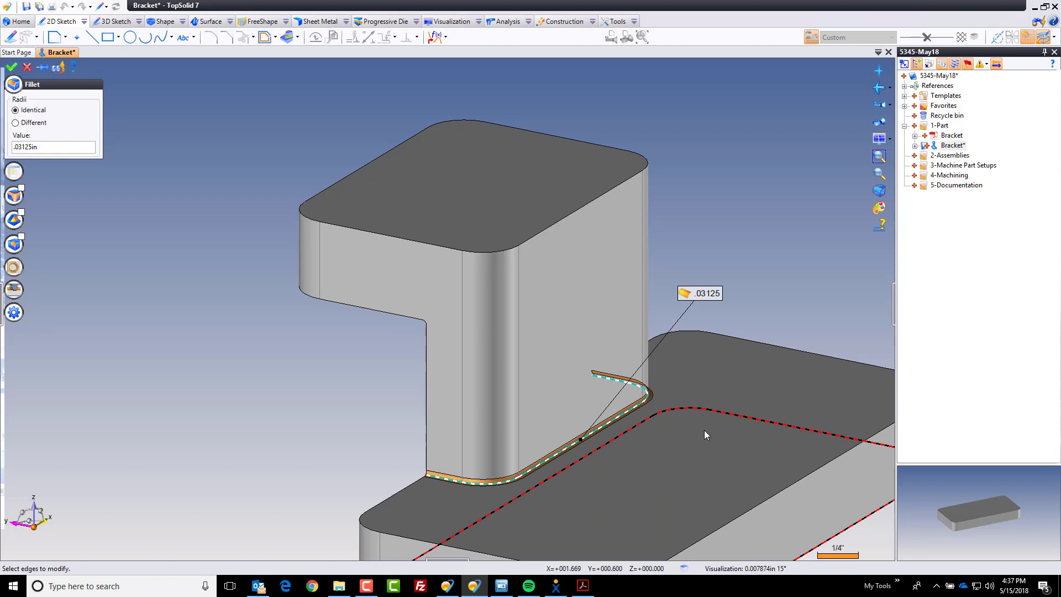
{"action": "left_click", "coordinate": [11, 67]}
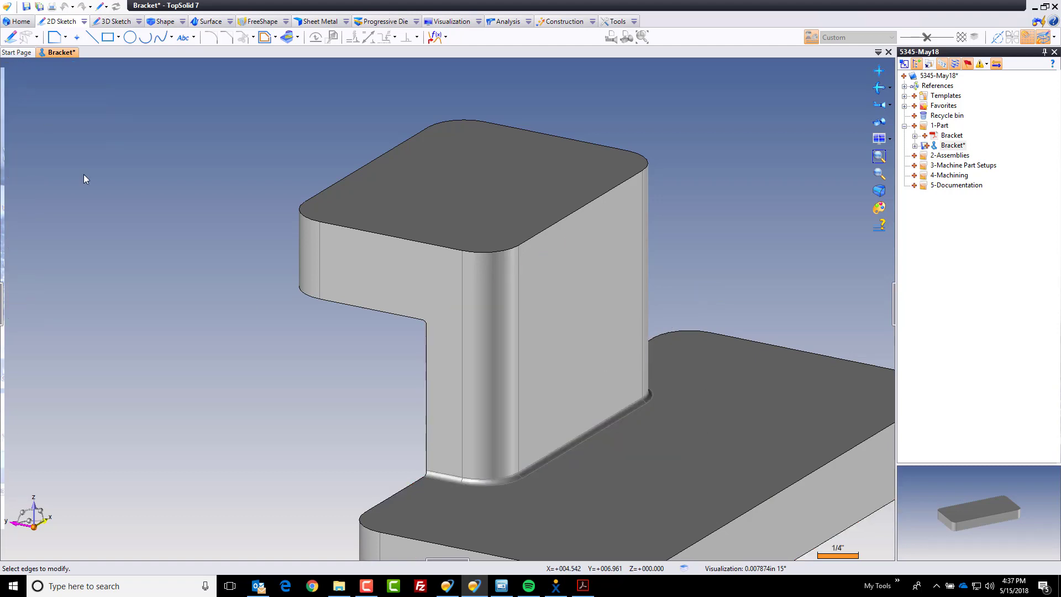
Step: Start a sketch on the base plate face and place two hole-centre points on its axis
{"action": "right_click", "coordinate": [677, 454]}
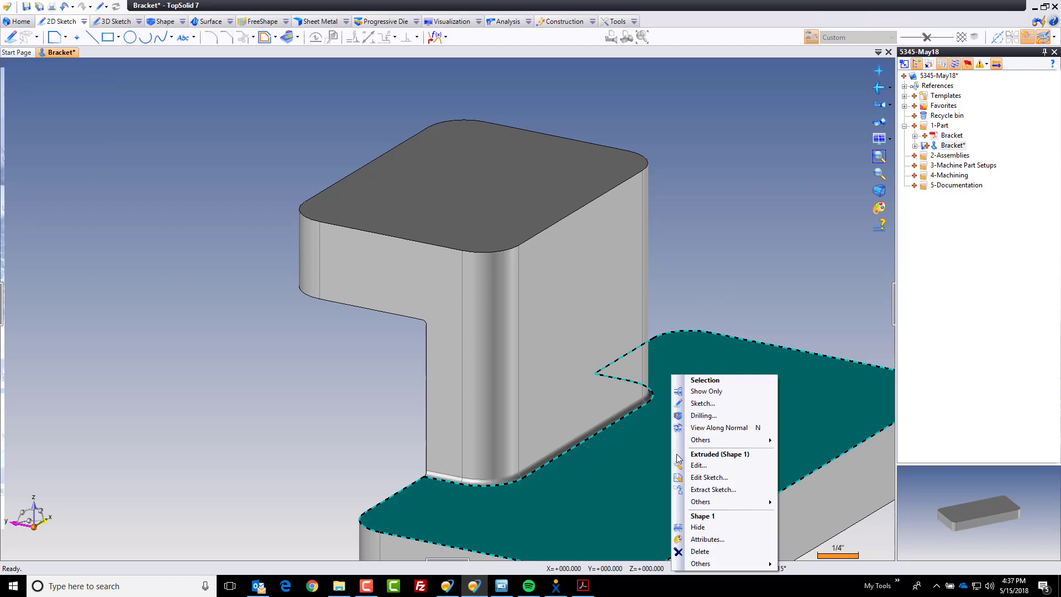
{"action": "left_click", "coordinate": [725, 404]}
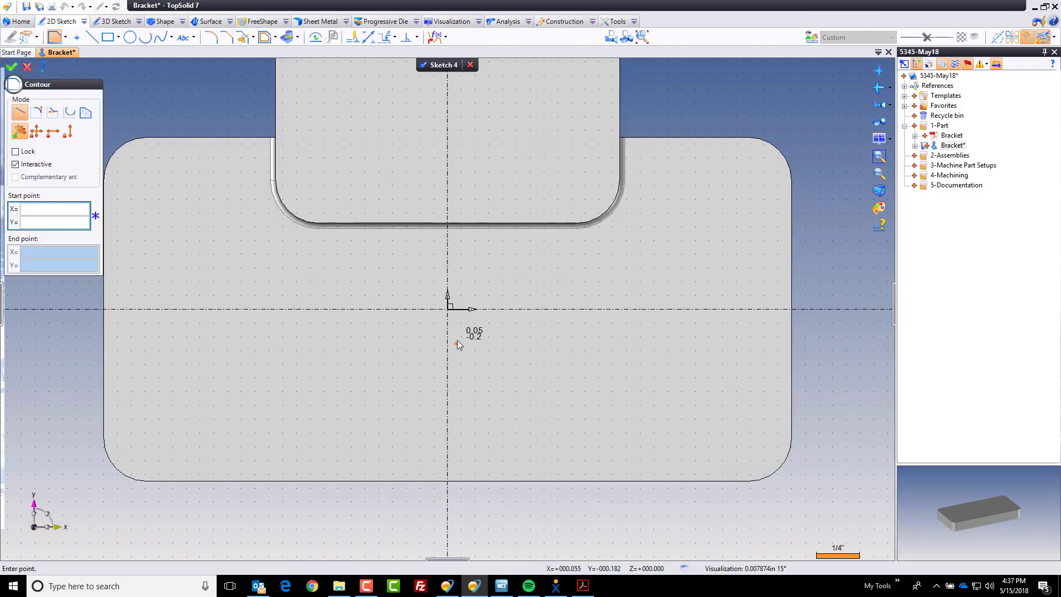
{"action": "left_click", "coordinate": [76, 37]}
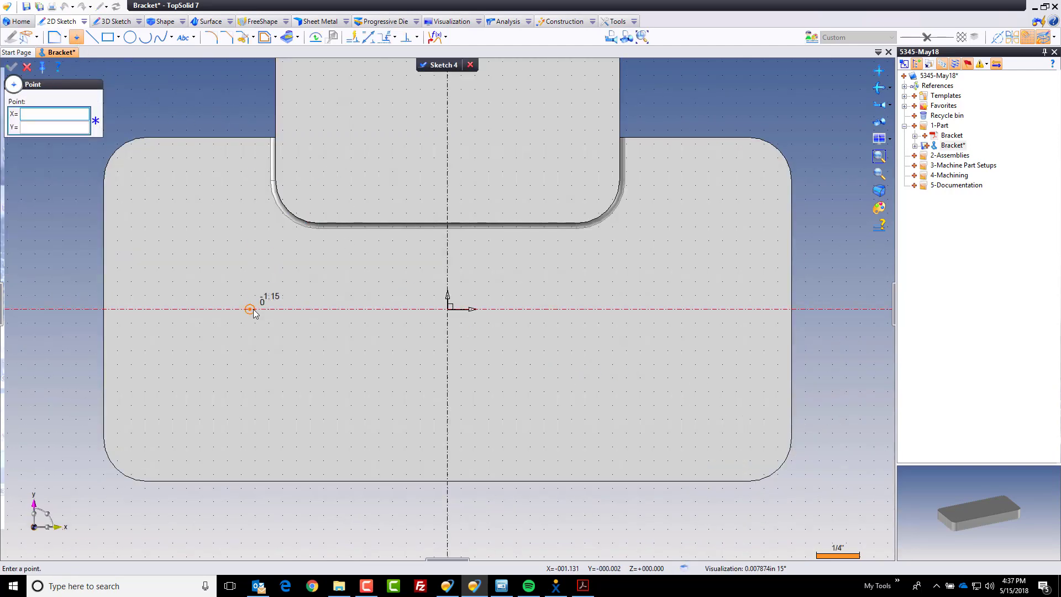
{"action": "left_click", "coordinate": [253, 312]}
{"action": "left_click", "coordinate": [637, 310]}
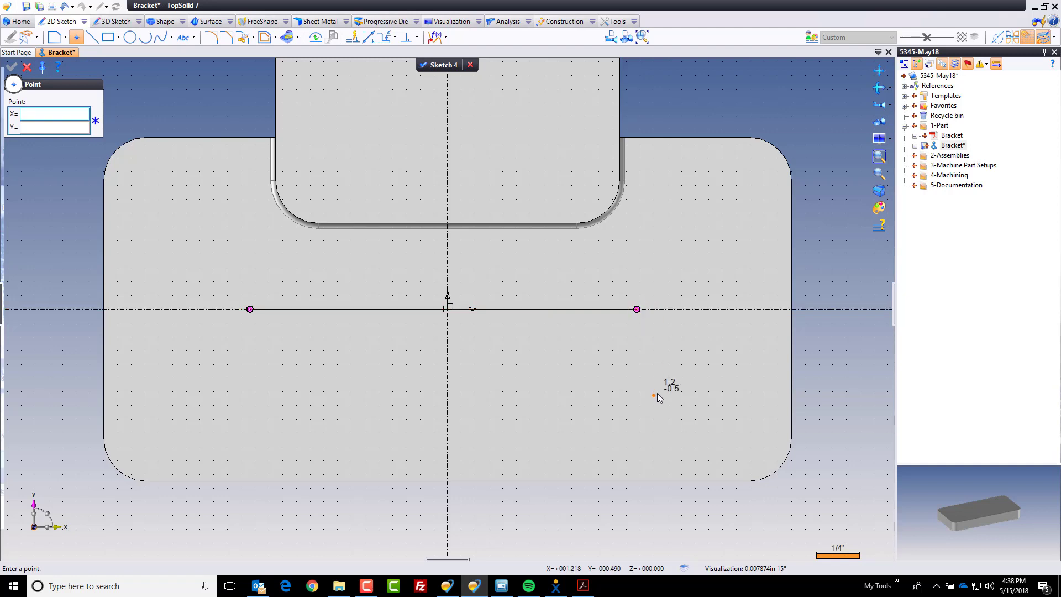
{"action": "key", "text": "Escape"}
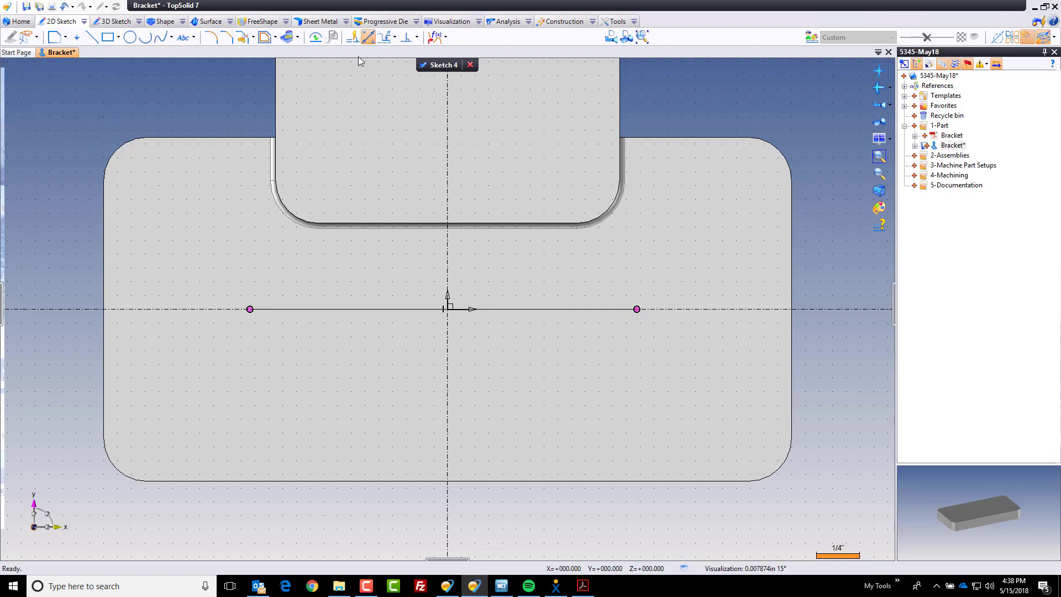
Step: Give the two points a centred 2.5 spacing dimension
{"action": "left_click", "coordinate": [251, 309]}
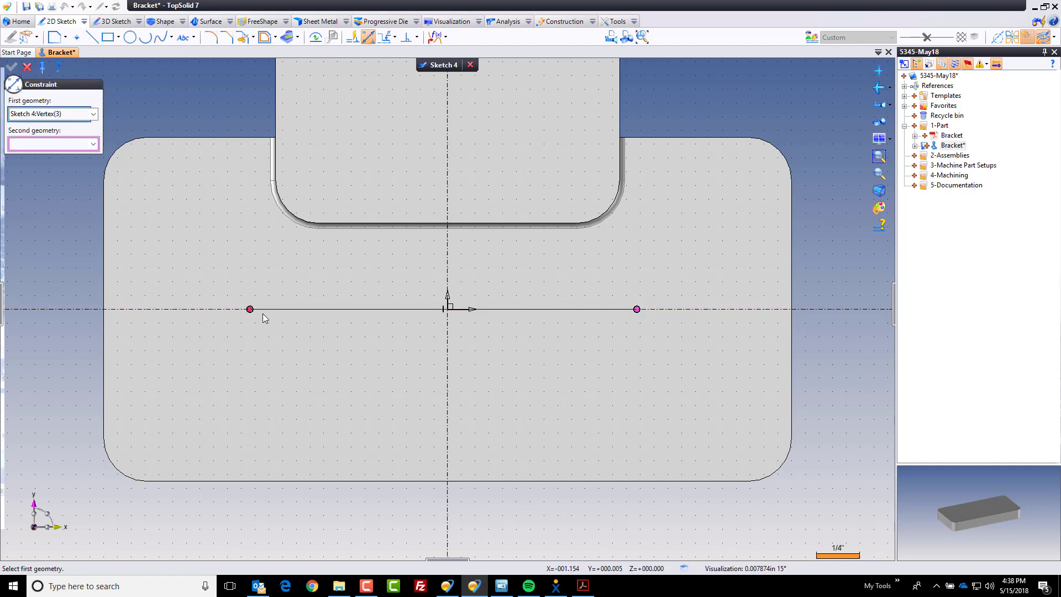
{"action": "left_click", "coordinate": [637, 310]}
{"action": "right_click", "coordinate": [525, 385]}
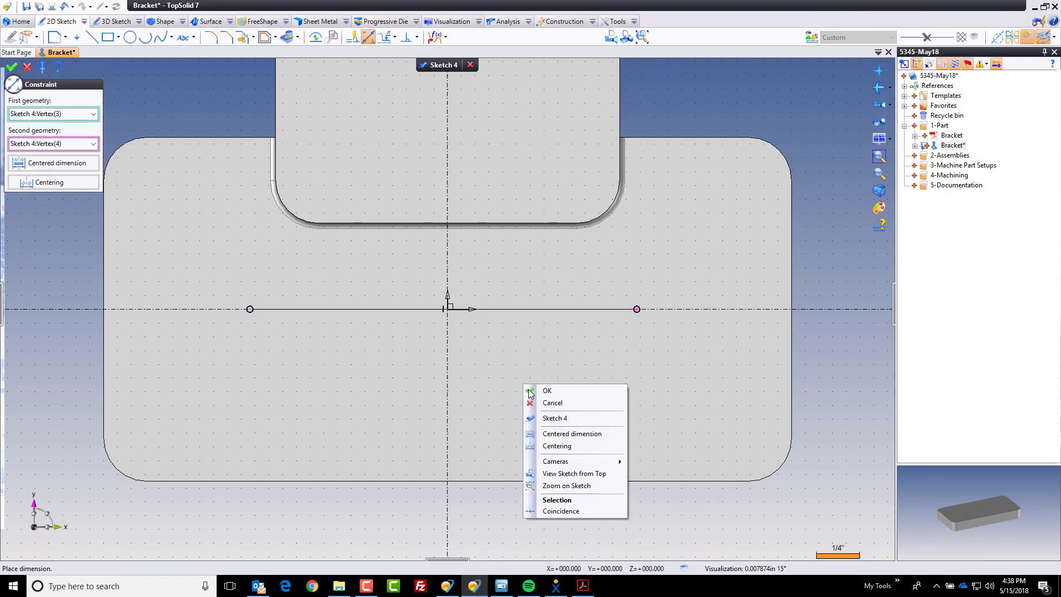
{"action": "left_click", "coordinate": [560, 434]}
{"action": "left_click", "coordinate": [476, 427]}
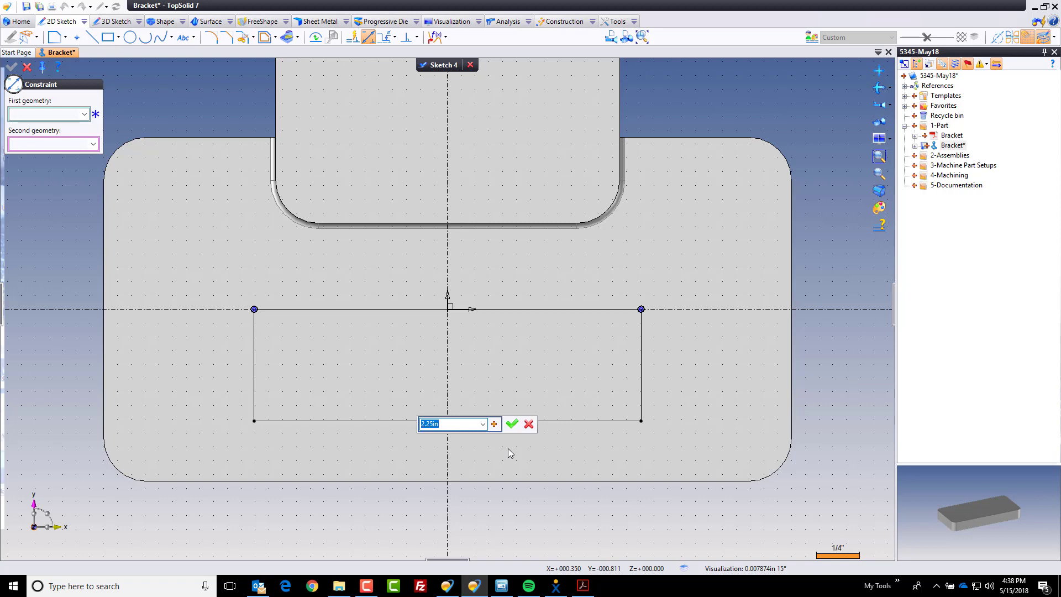
{"action": "type", "text": "2.5"}
{"action": "key", "text": "Return"}
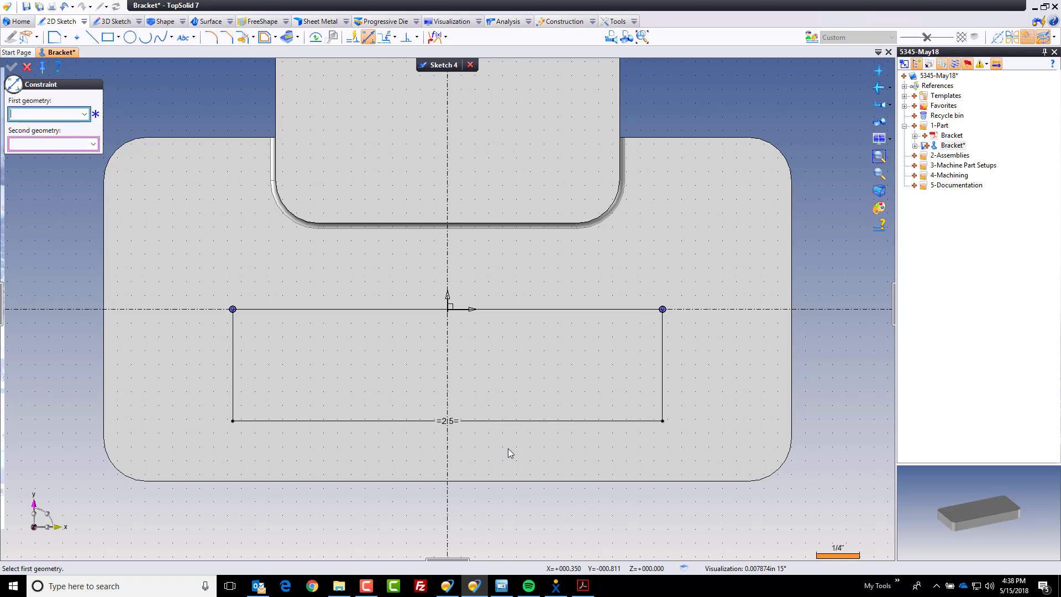
Step: Drill a group of 0.53125 in diameter holes at the two Sketch 4 points
{"action": "right_click", "coordinate": [514, 375]}
{"action": "left_click", "coordinate": [532, 392]}
{"action": "right_click", "coordinate": [527, 388]}
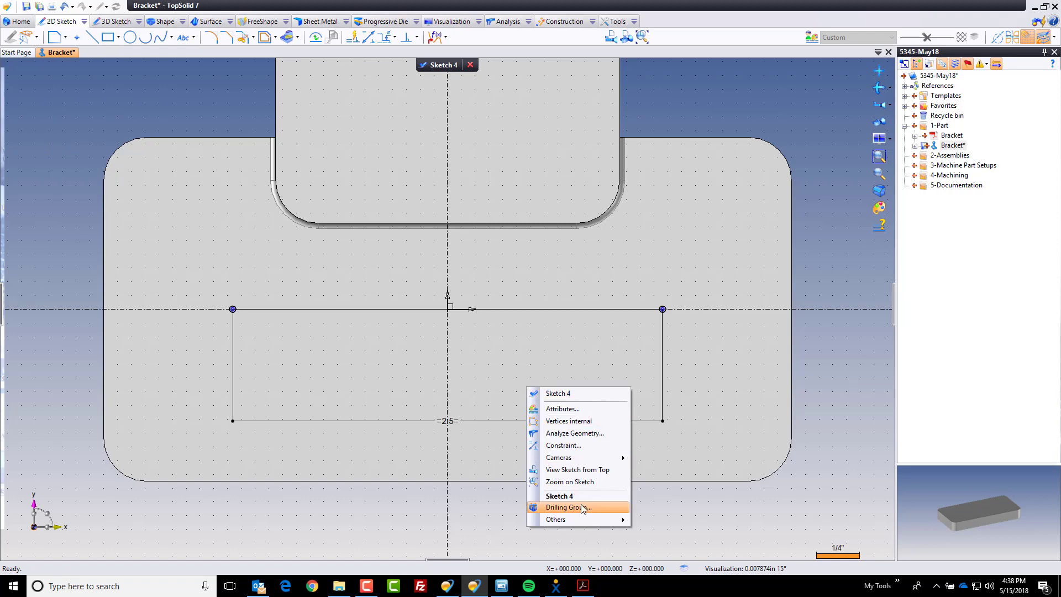
{"action": "left_click", "coordinate": [615, 503]}
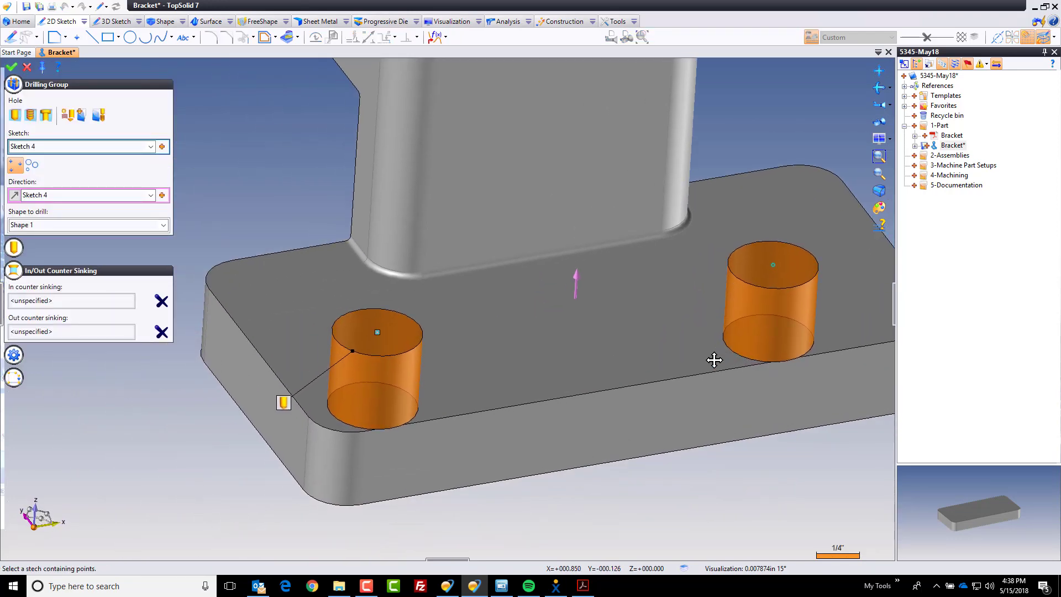
{"action": "left_click", "coordinate": [14, 247]}
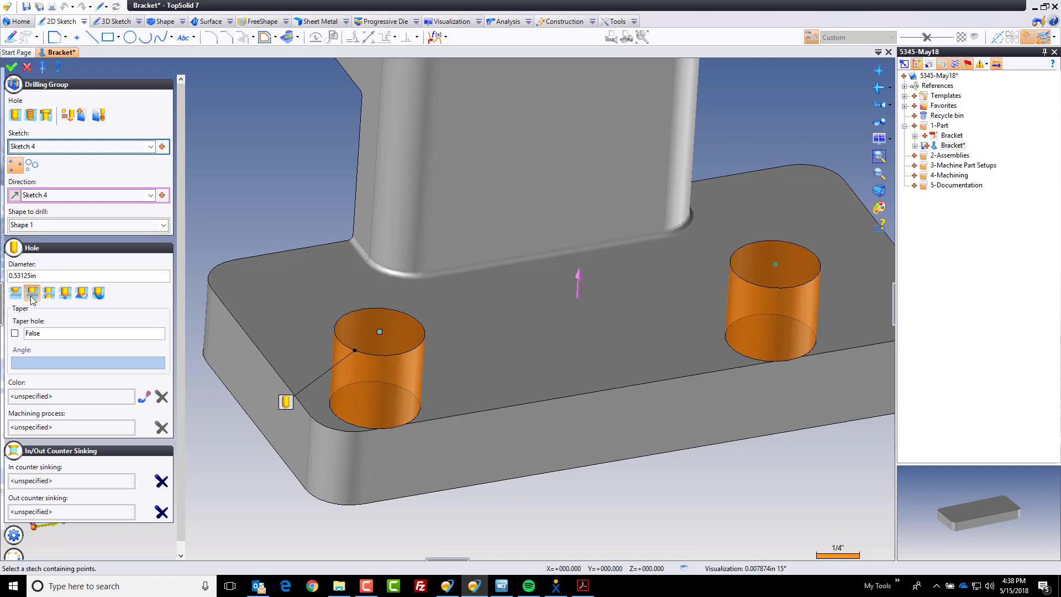
{"action": "left_click", "coordinate": [11, 67]}
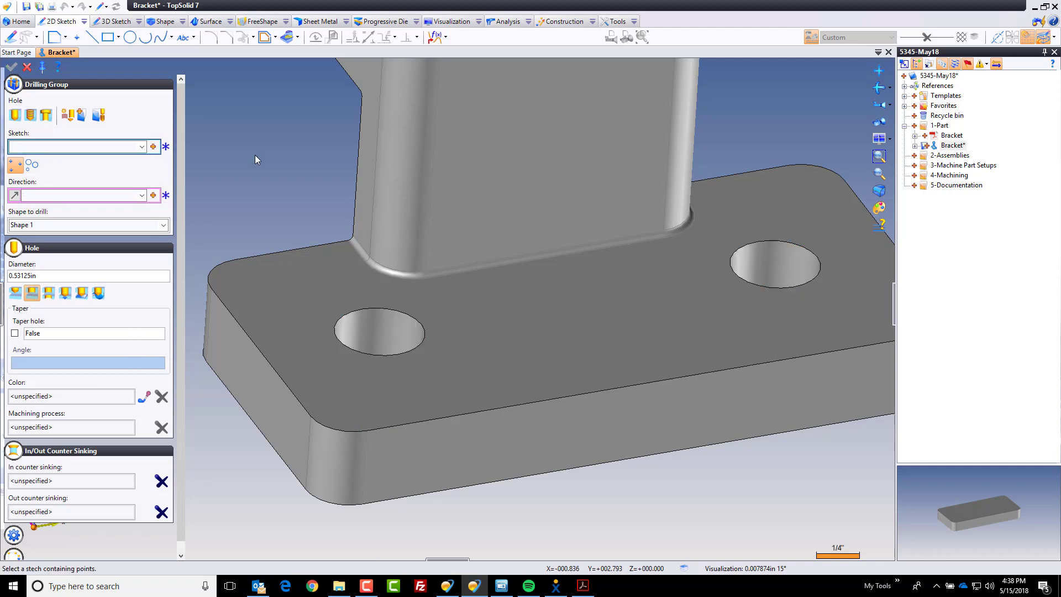
{"action": "left_click", "coordinate": [28, 67]}
{"action": "scroll", "coordinate": [244, 368], "scroll_direction": "down", "scroll_amount": 3}
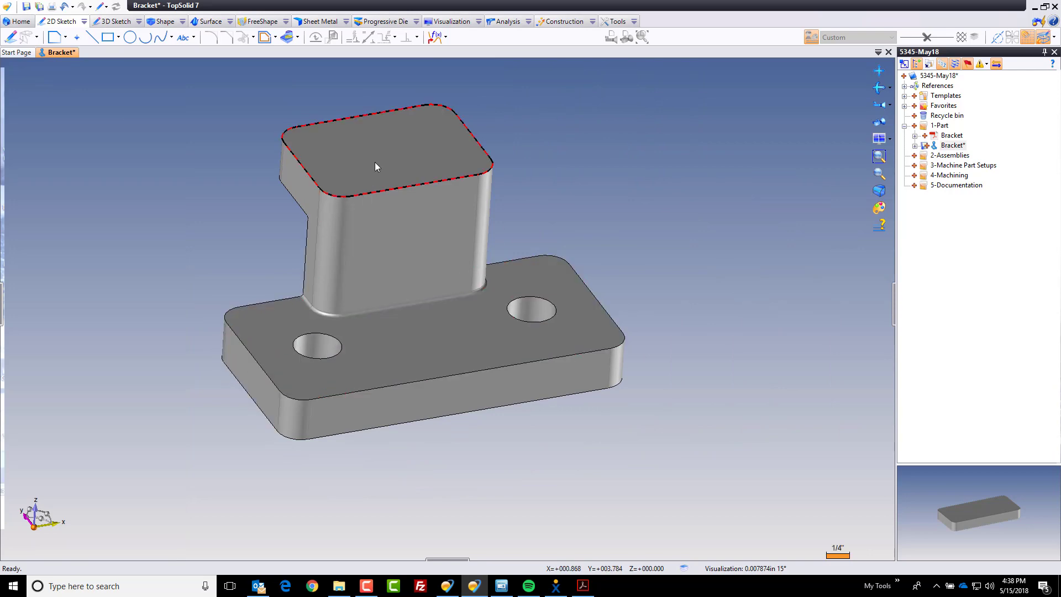
Step: Sketch a horizontal line across the boss top face, then move the Bracket.pdf print aside
{"action": "right_click", "coordinate": [374, 148]}
{"action": "left_click", "coordinate": [387, 176]}
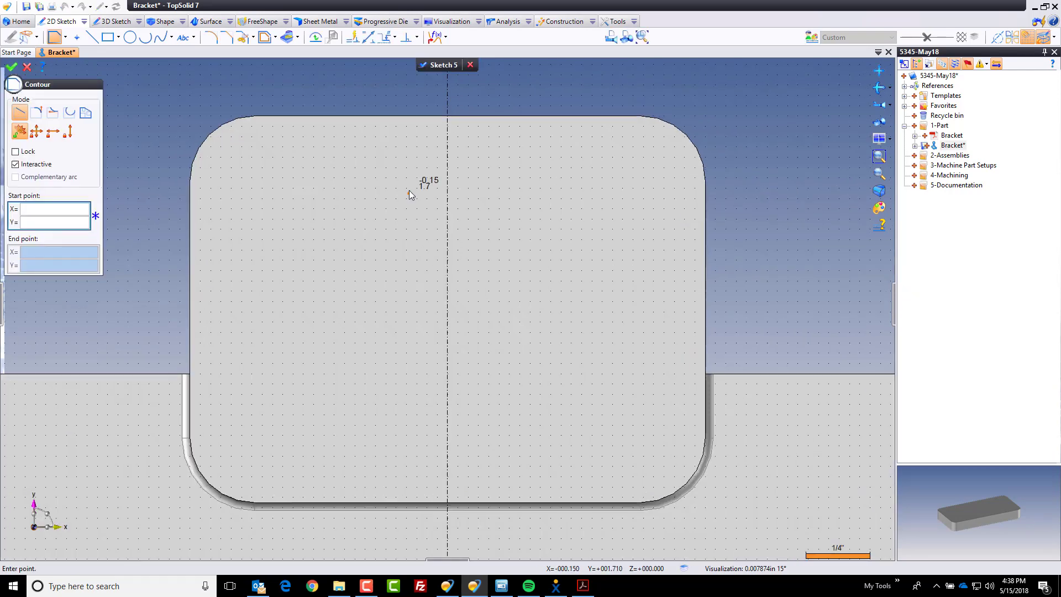
{"action": "left_click", "coordinate": [280, 244]}
{"action": "left_click", "coordinate": [608, 245]}
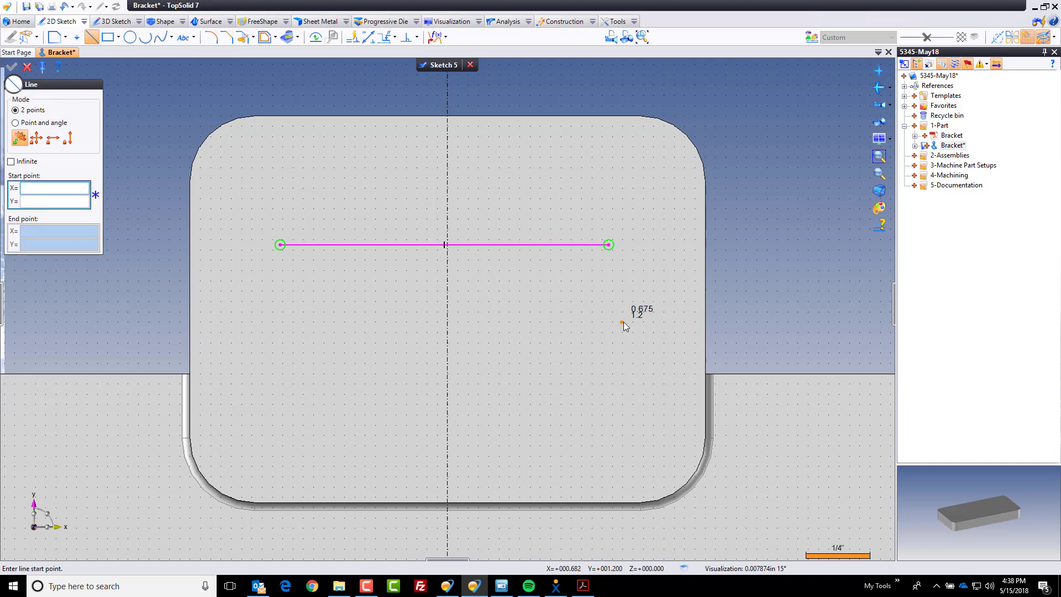
{"action": "key", "text": "Escape"}
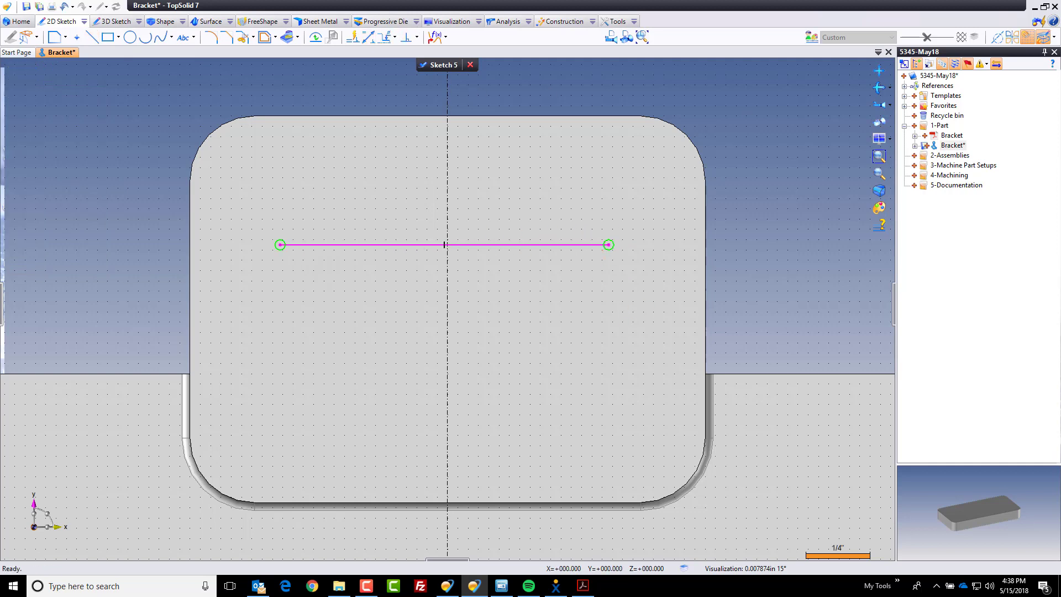
{"action": "left_click", "coordinate": [583, 585]}
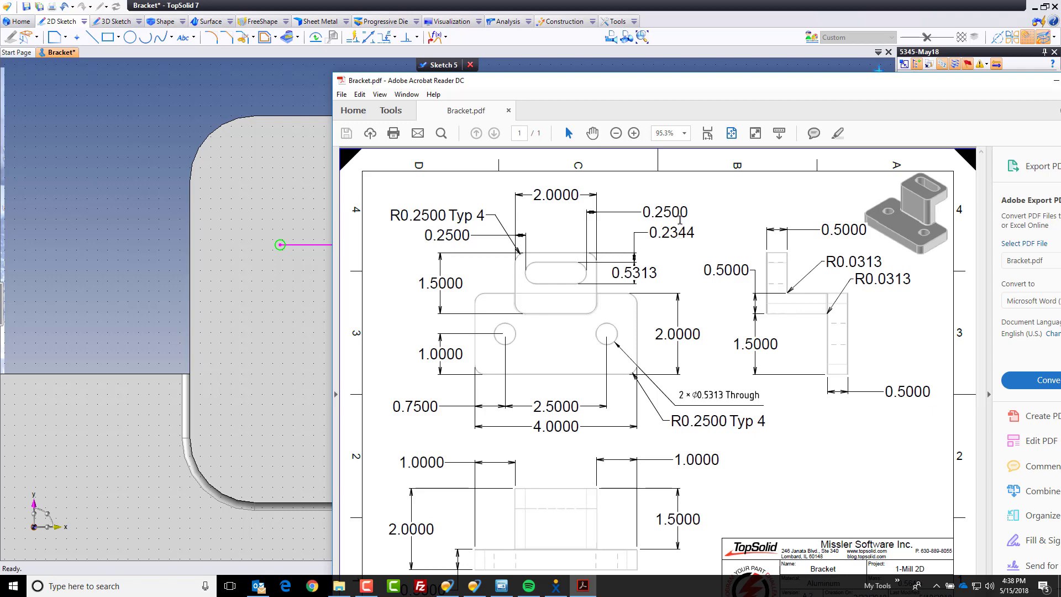
{"action": "left_click_drag", "start_coordinate": [697, 88], "coordinate": [1060, 95]}
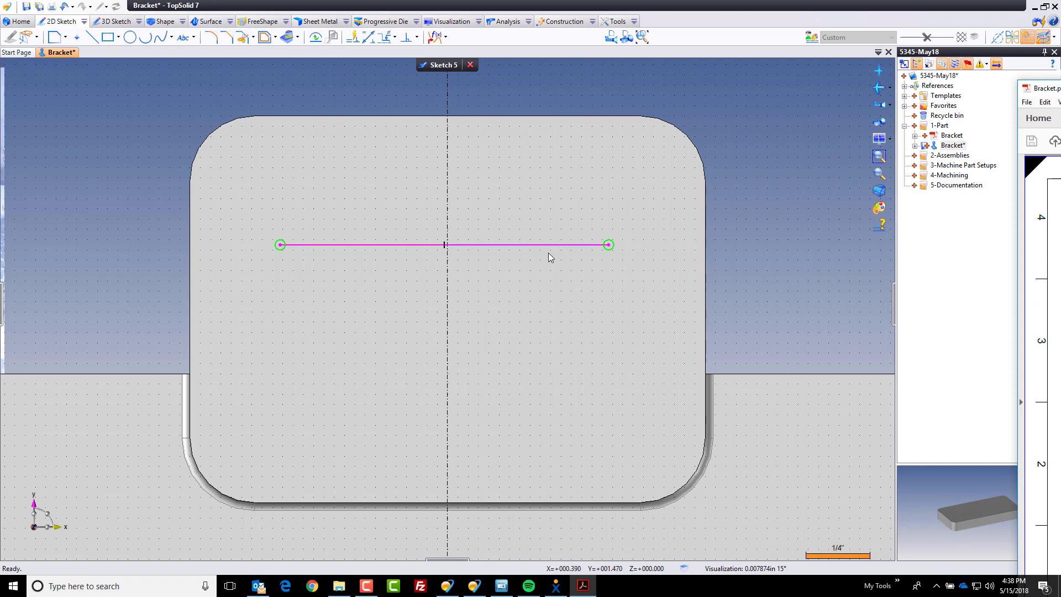
Step: Constrain the slot line (.53125/2)+.2344 below the upright's top edge
{"action": "left_click", "coordinate": [367, 39]}
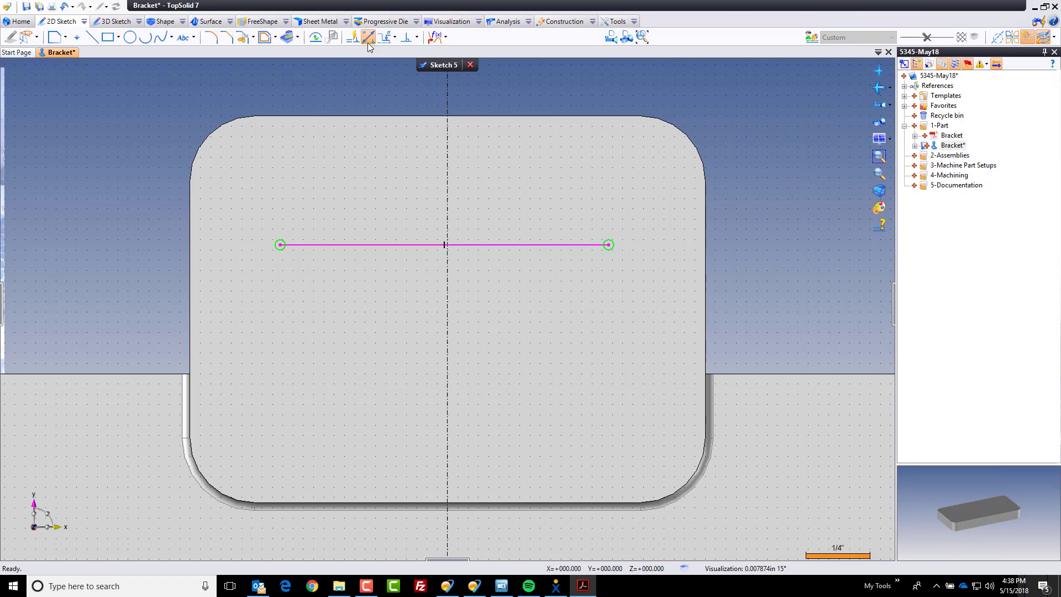
{"action": "left_click", "coordinate": [540, 117]}
{"action": "left_click", "coordinate": [543, 245]}
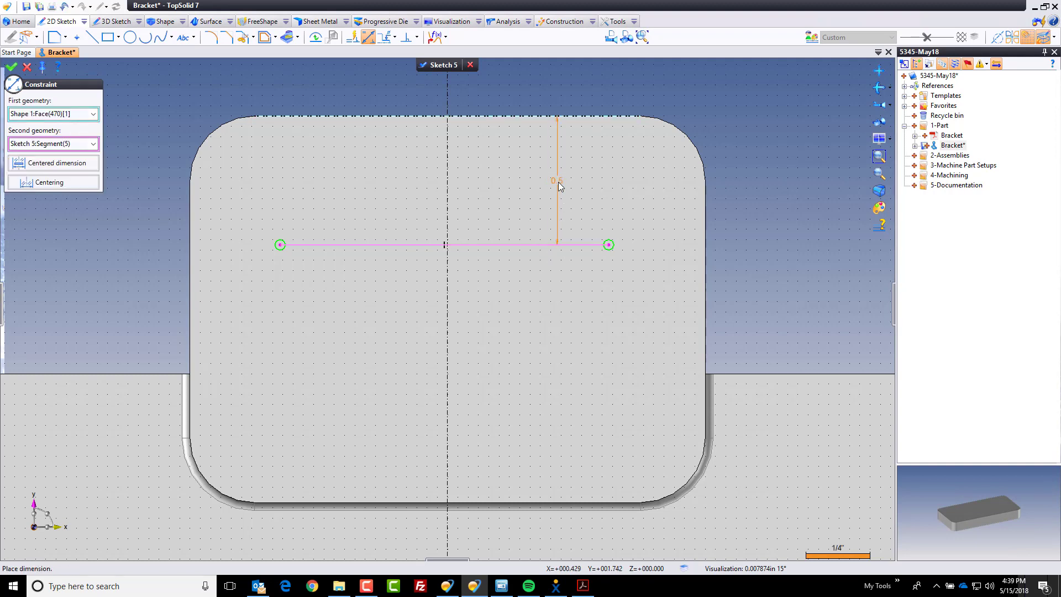
{"action": "left_click", "coordinate": [558, 182]}
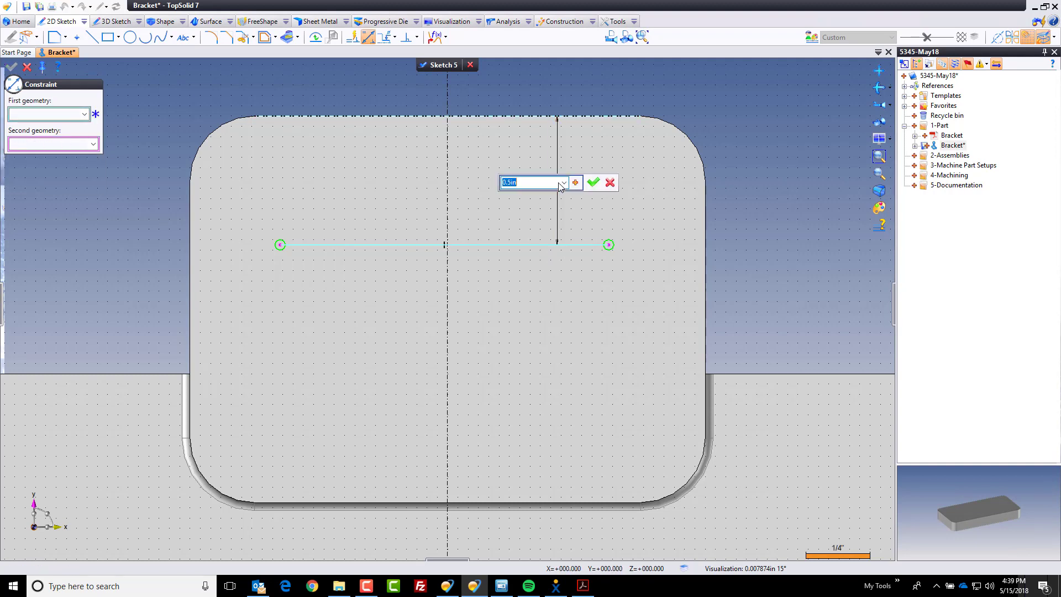
{"action": "type", "text": "(.53125/2)+"}
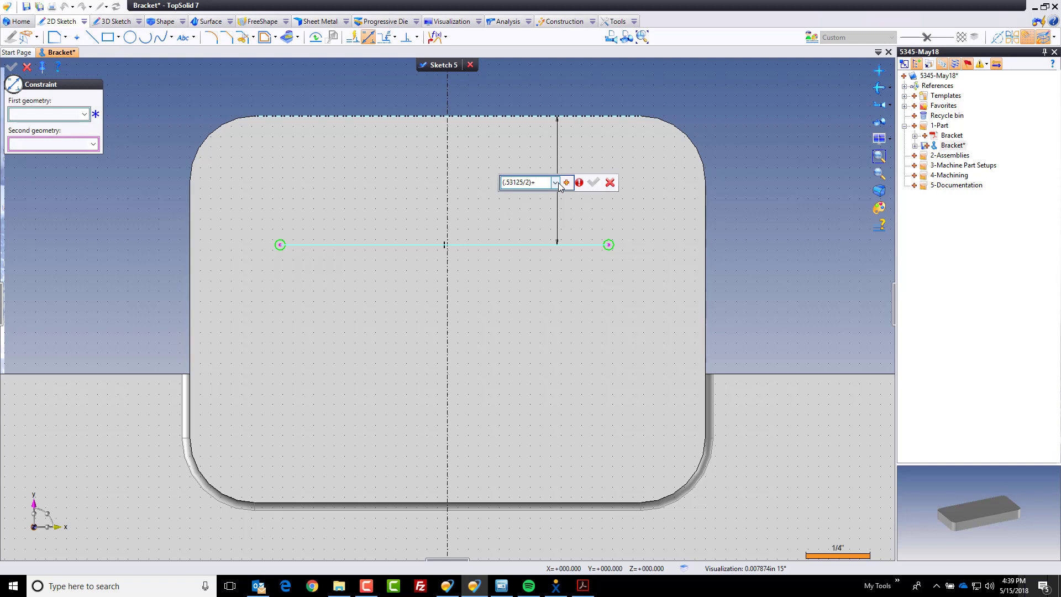
{"action": "type", "text": ".2344"}
{"action": "key", "text": "Return"}
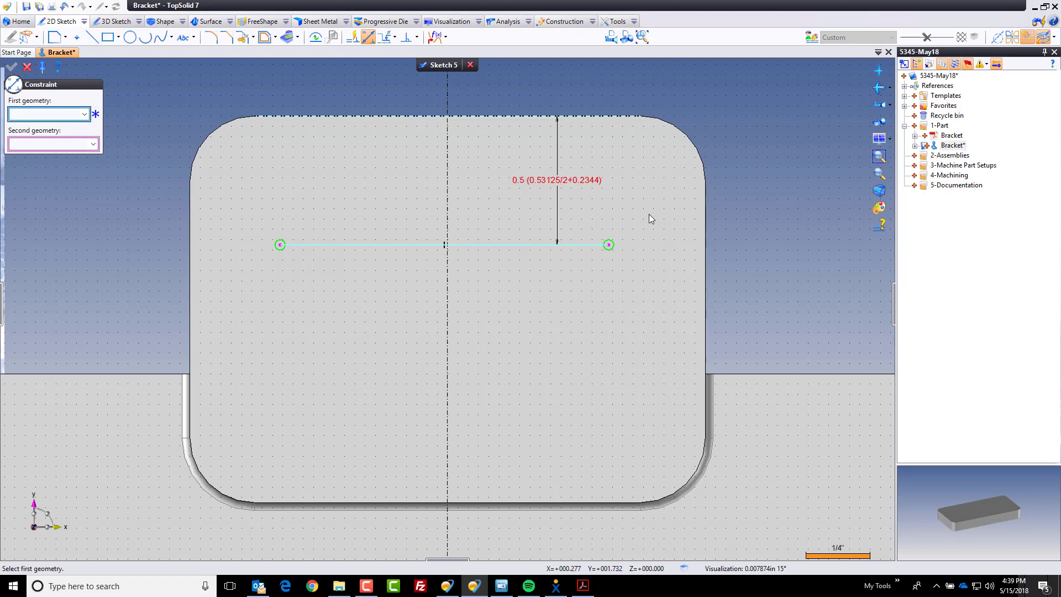
{"action": "mouse_move", "coordinate": [1060, 97]}
{"action": "left_mouse_down"}
{"action": "mouse_move", "coordinate": [763, 96]}
{"action": "mouse_move", "coordinate": [1060, 97]}
{"action": "left_mouse_up"}
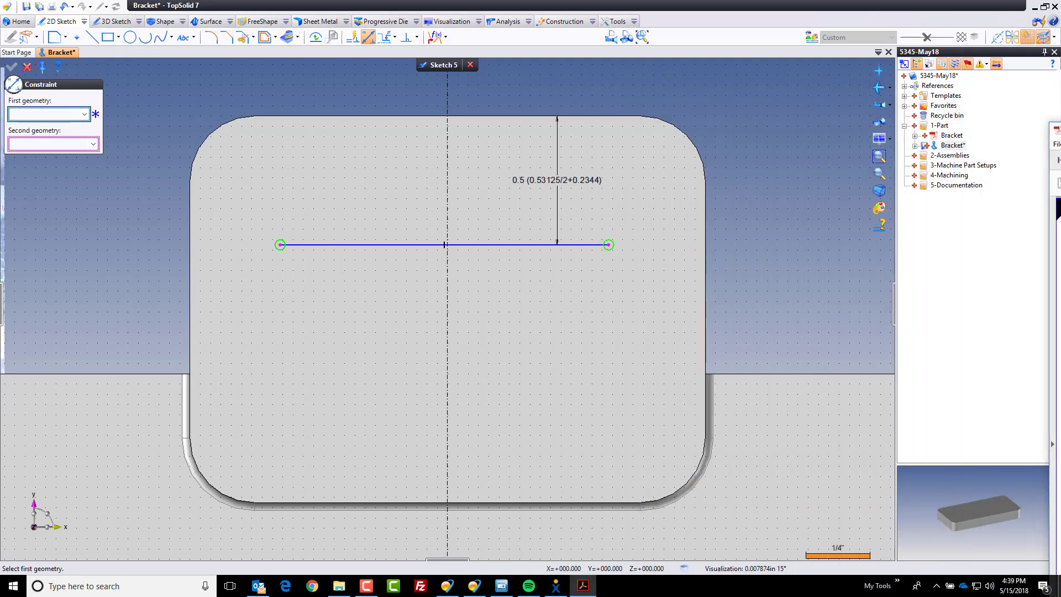
{"action": "double_click", "coordinate": [565, 180]}
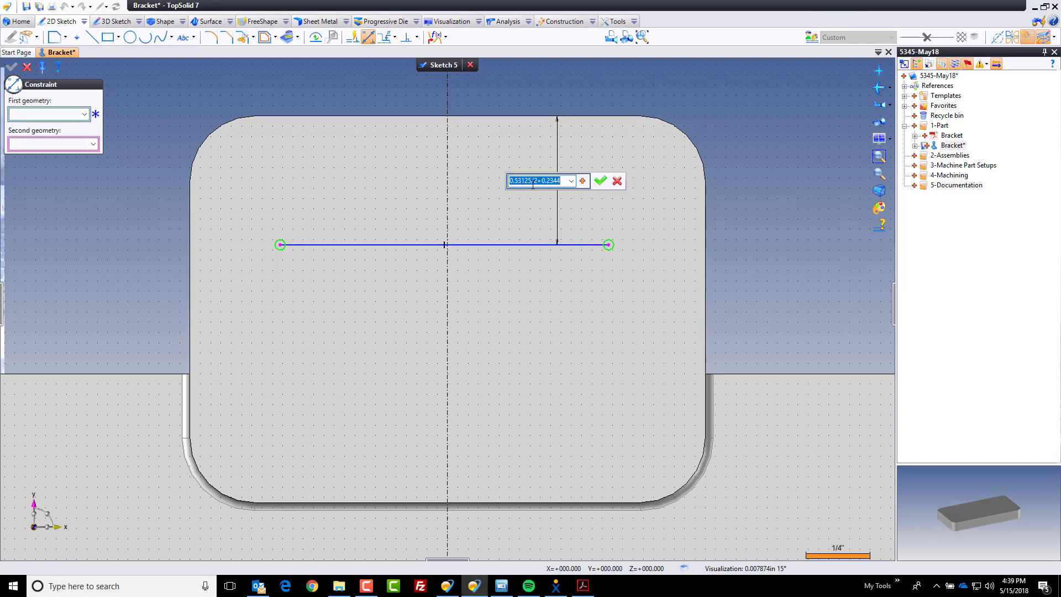
{"action": "key", "text": "Return"}
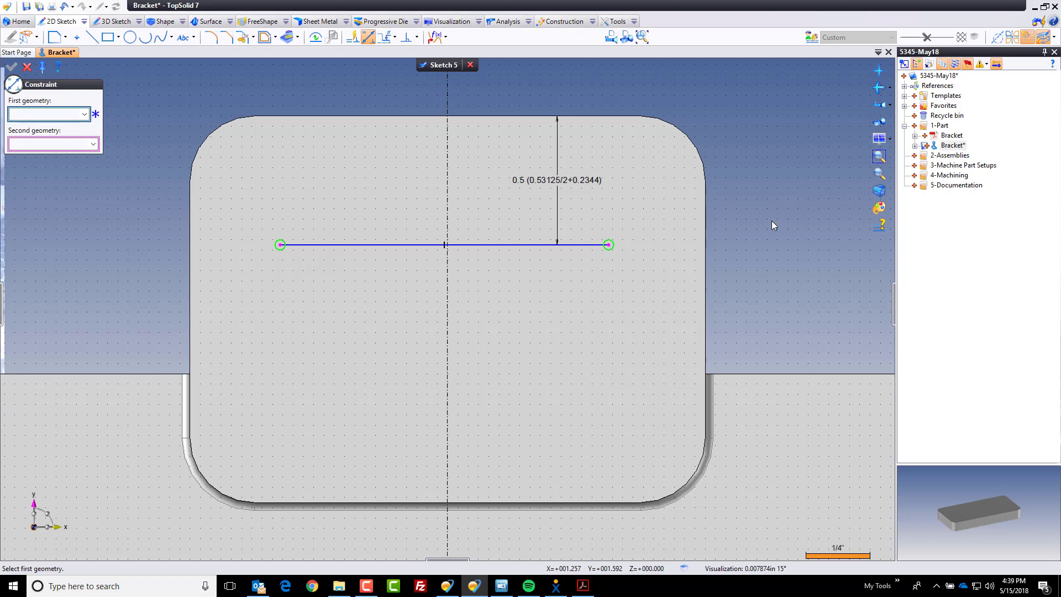
{"action": "key", "text": "alt+Tab"}
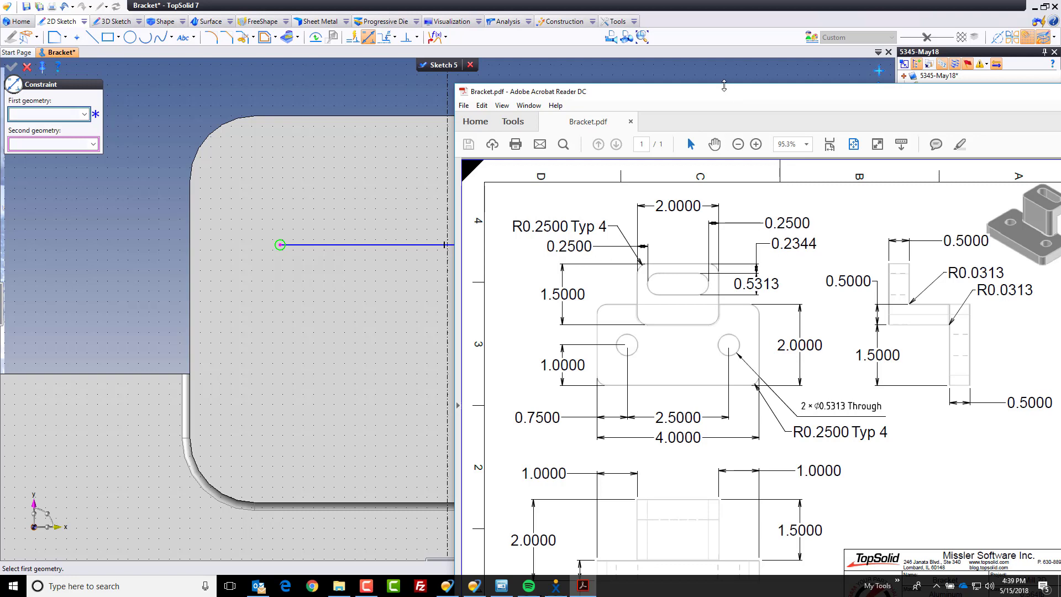
Step: Dimension both slot-line ends 0.25 from the upright's right and left edges
{"action": "key", "text": "super+shift+Right"}
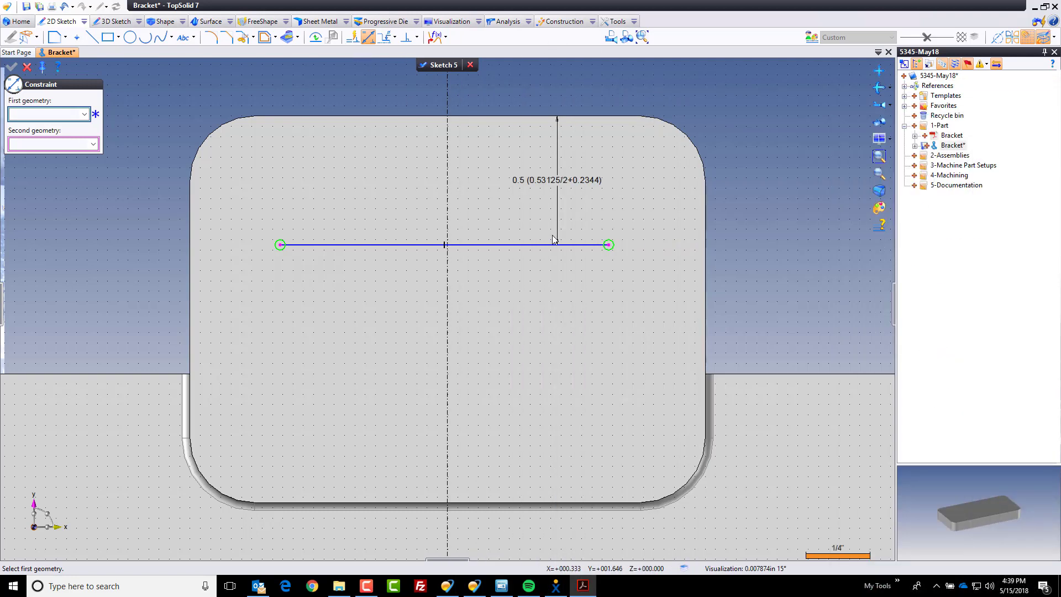
{"action": "left_click", "coordinate": [609, 245]}
{"action": "left_click", "coordinate": [705, 257]}
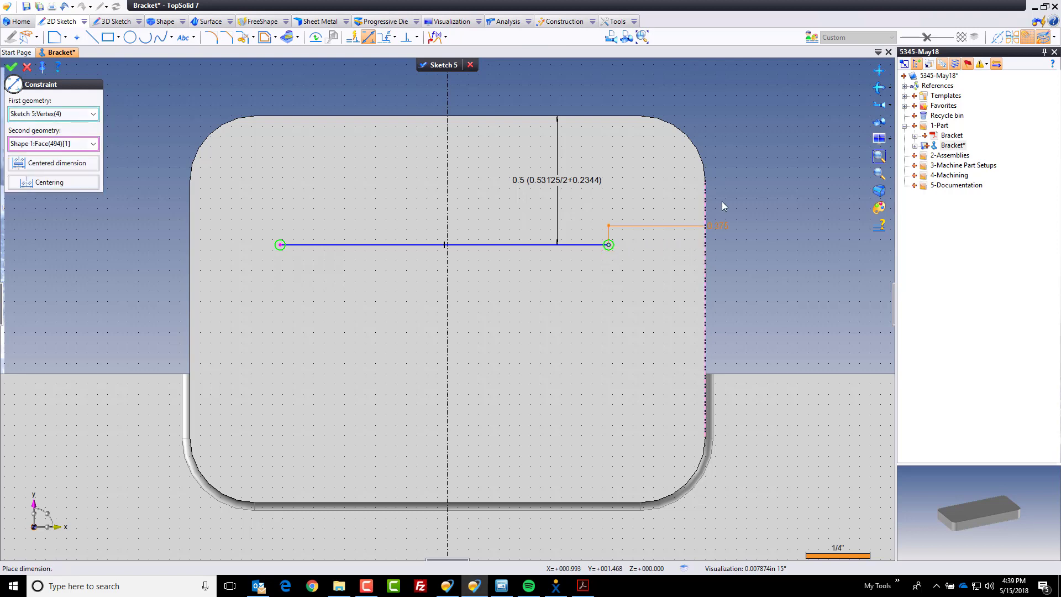
{"action": "left_click", "coordinate": [741, 84]}
{"action": "type", "text": ".25"}
{"action": "key", "text": "Return"}
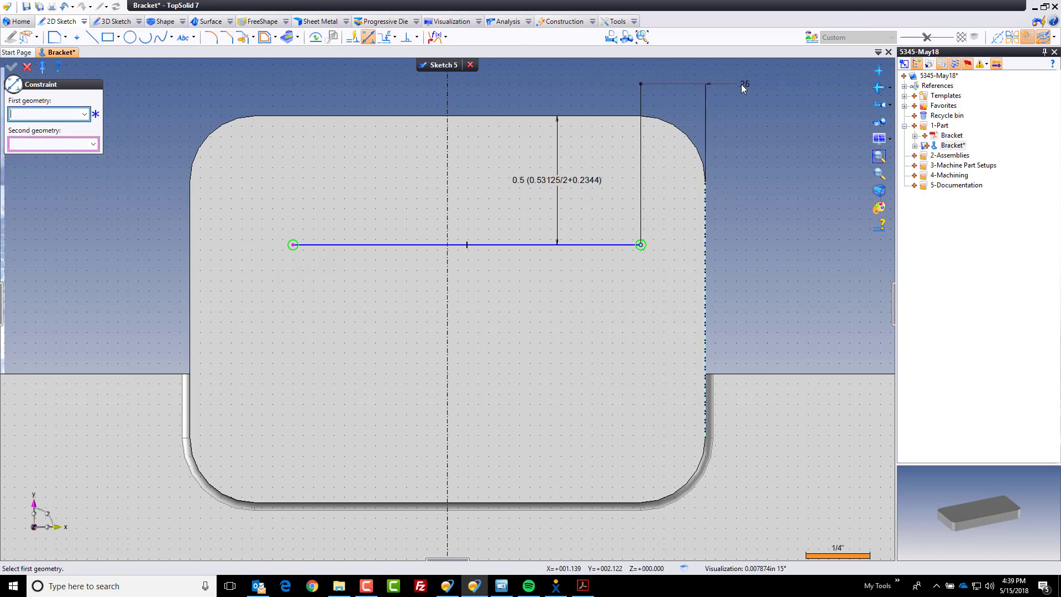
{"action": "left_click", "coordinate": [293, 245]}
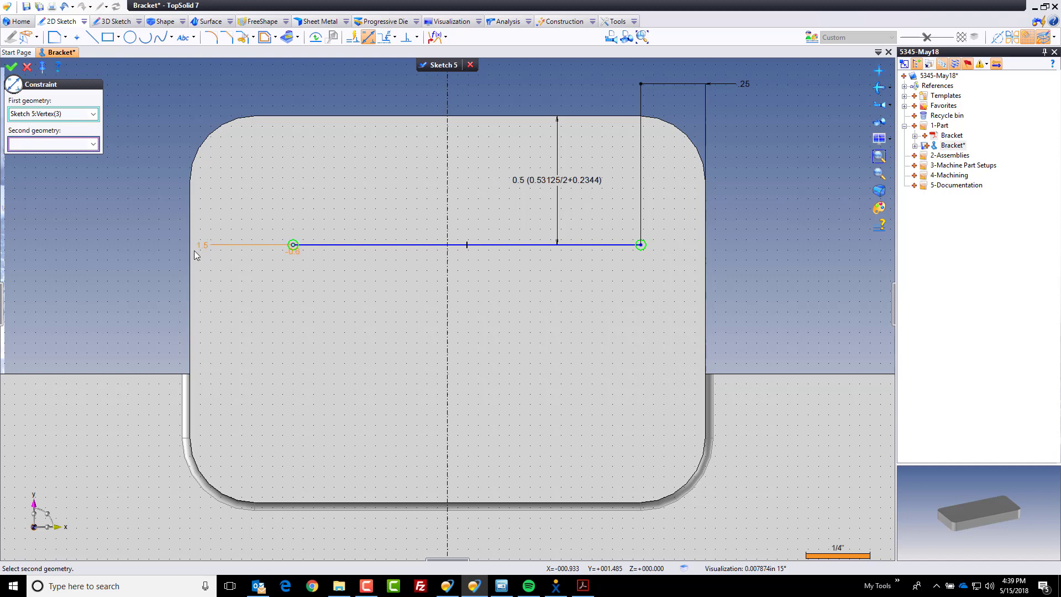
{"action": "left_click", "coordinate": [190, 256]}
{"action": "left_click", "coordinate": [154, 85]}
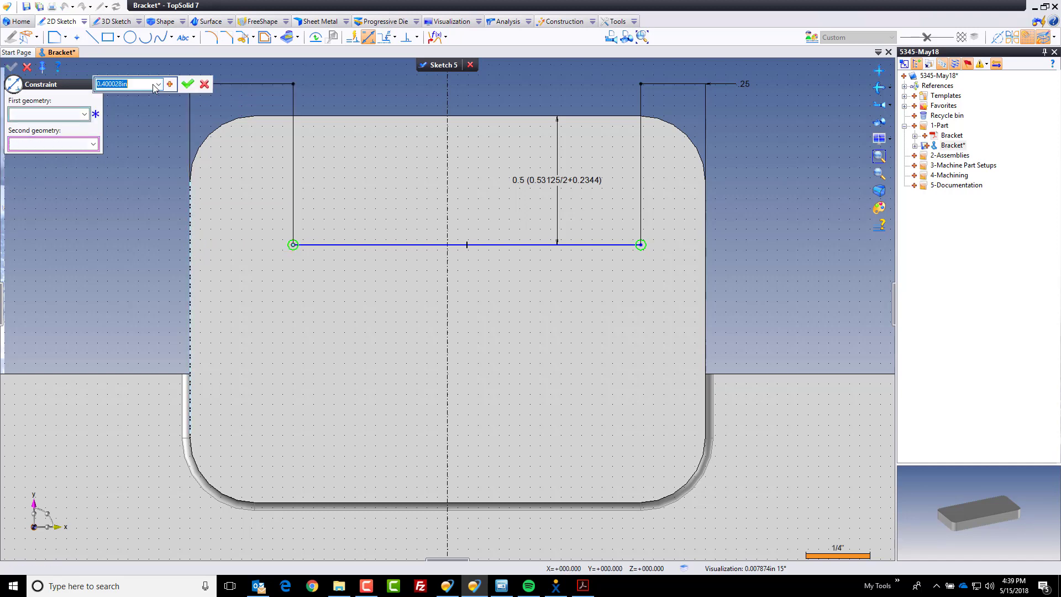
{"action": "type", "text": ".25"}
{"action": "key", "text": "Return"}
{"action": "scroll", "coordinate": [259, 219], "scroll_direction": "down", "scroll_amount": 3}
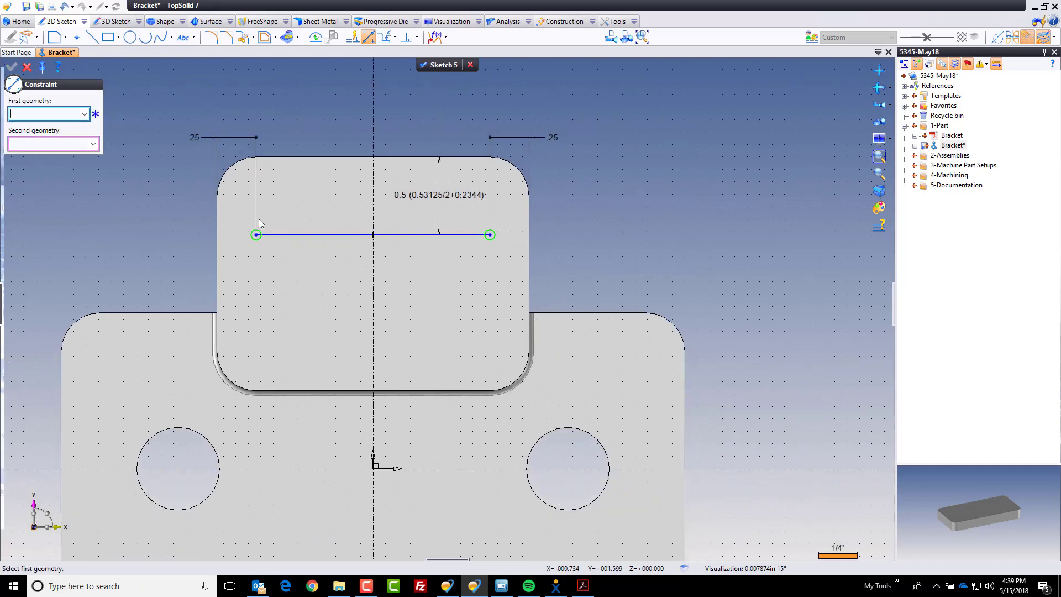
Step: Thicken the slot line to a centred 0.53125 outline with internal-arc end joints
{"action": "left_click", "coordinate": [265, 39]}
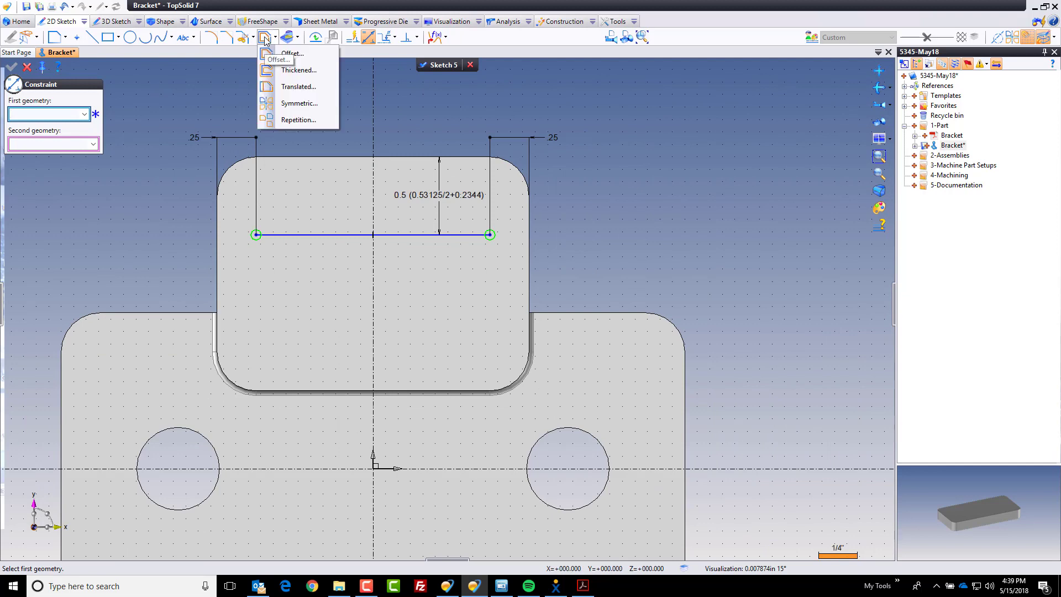
{"action": "left_click", "coordinate": [316, 71]}
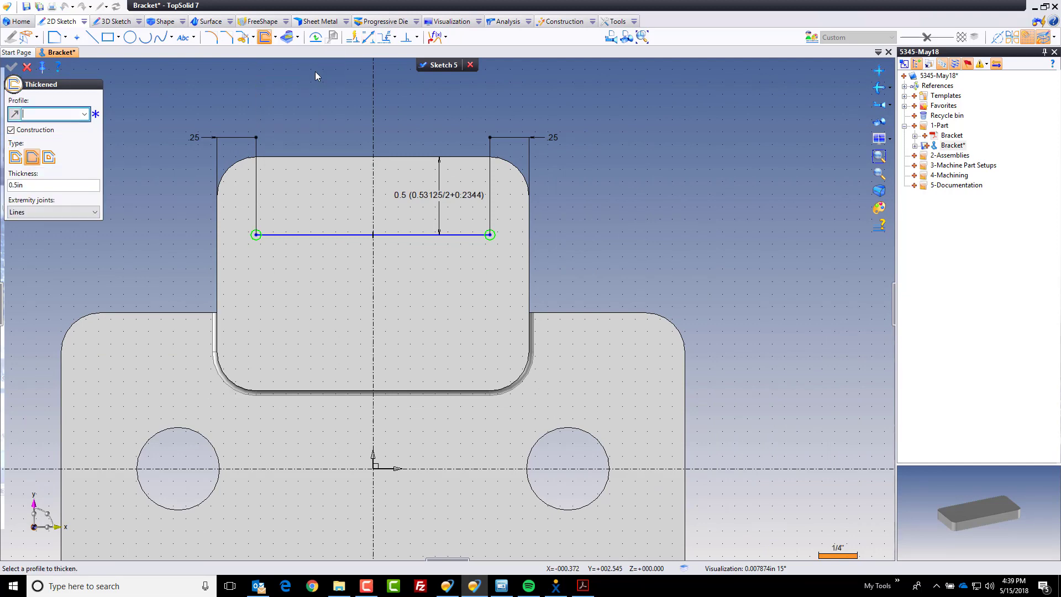
{"action": "left_click", "coordinate": [324, 235]}
{"action": "left_click", "coordinate": [47, 213]}
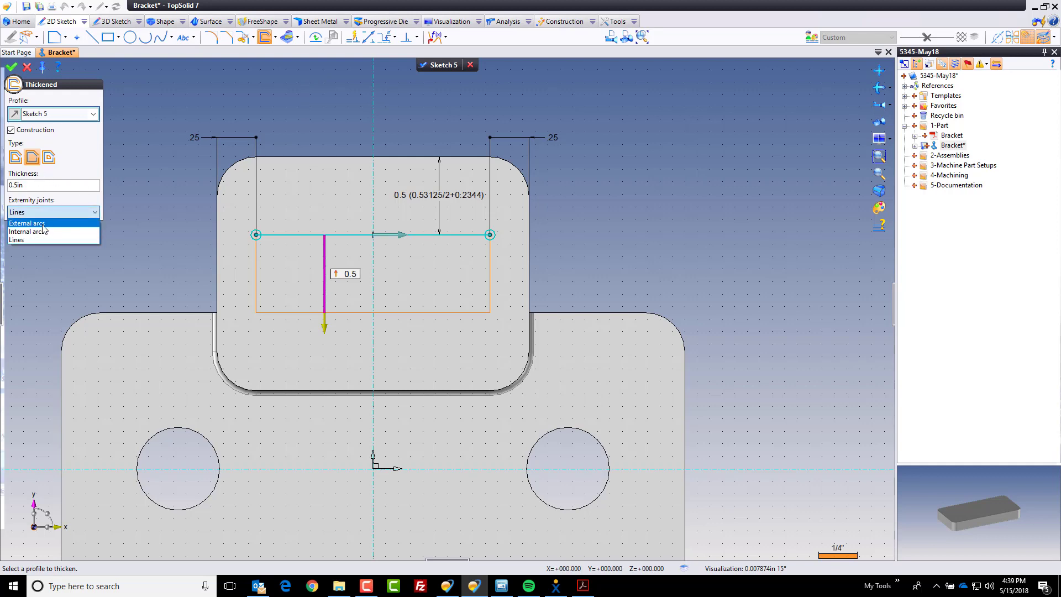
{"action": "left_click", "coordinate": [42, 231]}
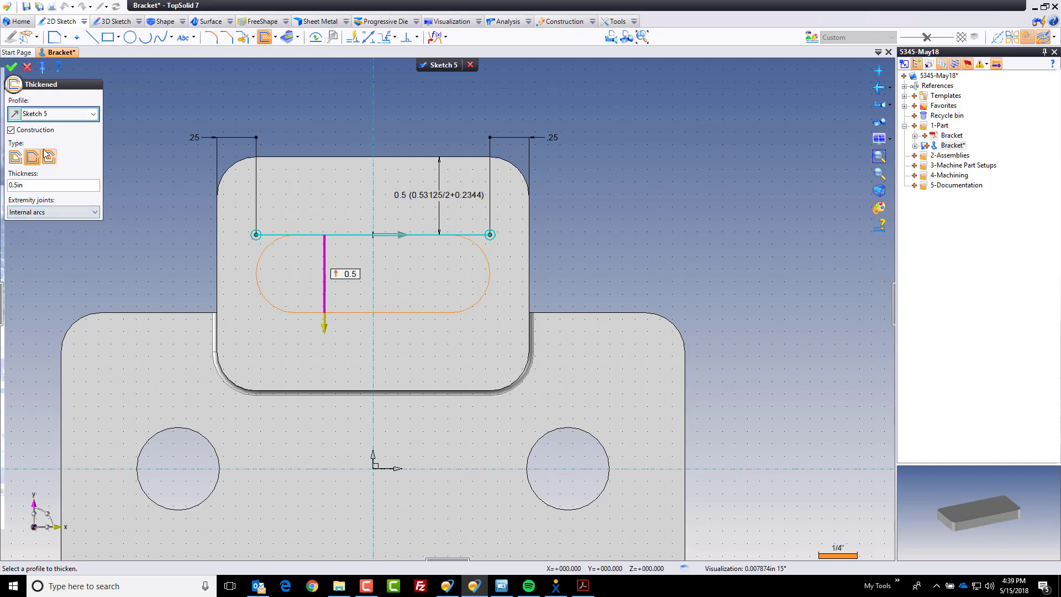
{"action": "left_click", "coordinate": [16, 156]}
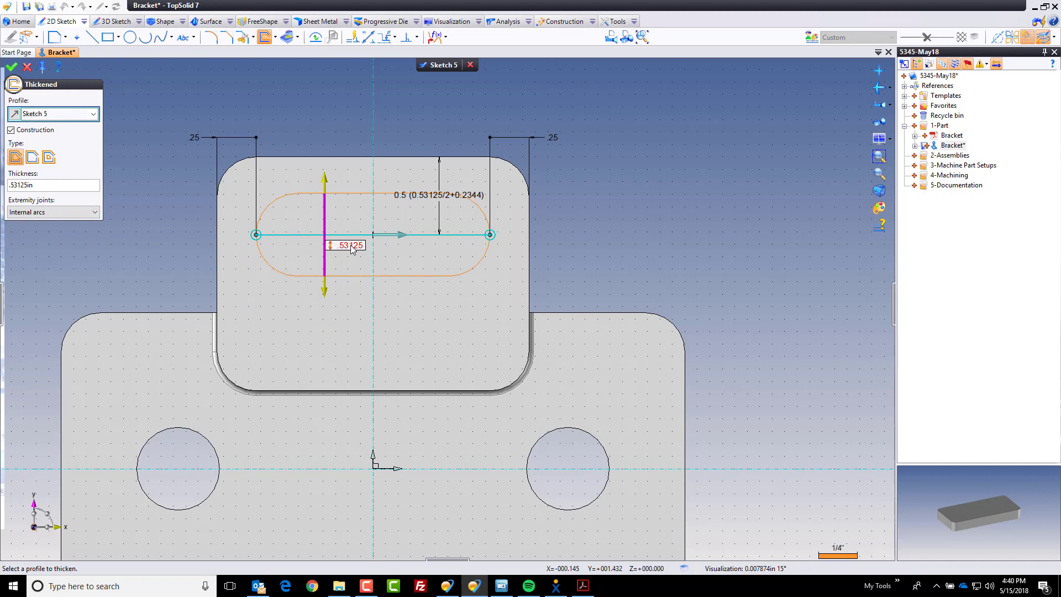
{"action": "left_click", "coordinate": [26, 67]}
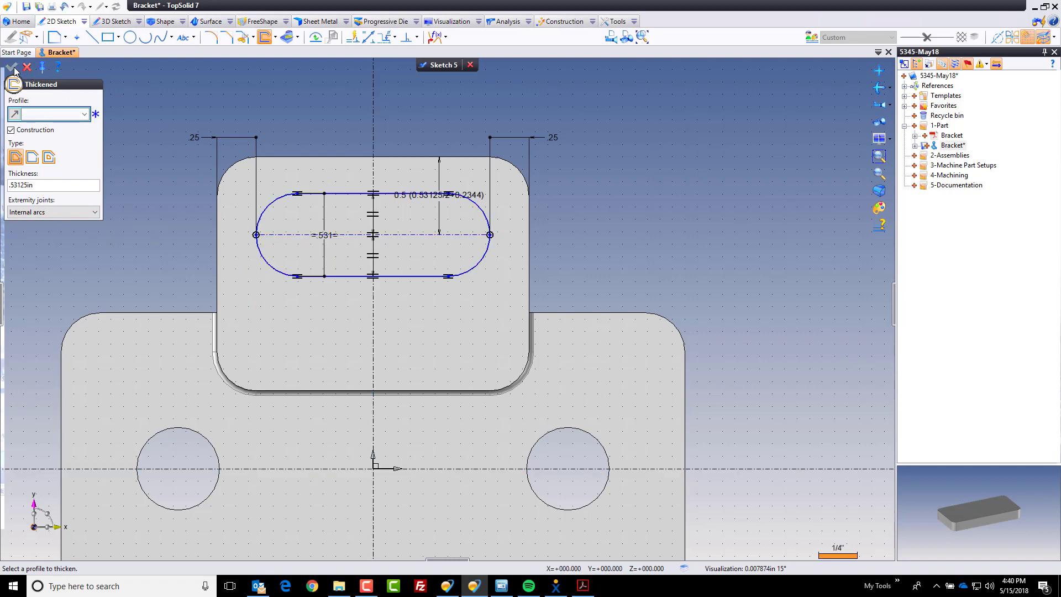
{"action": "left_click", "coordinate": [26, 67]}
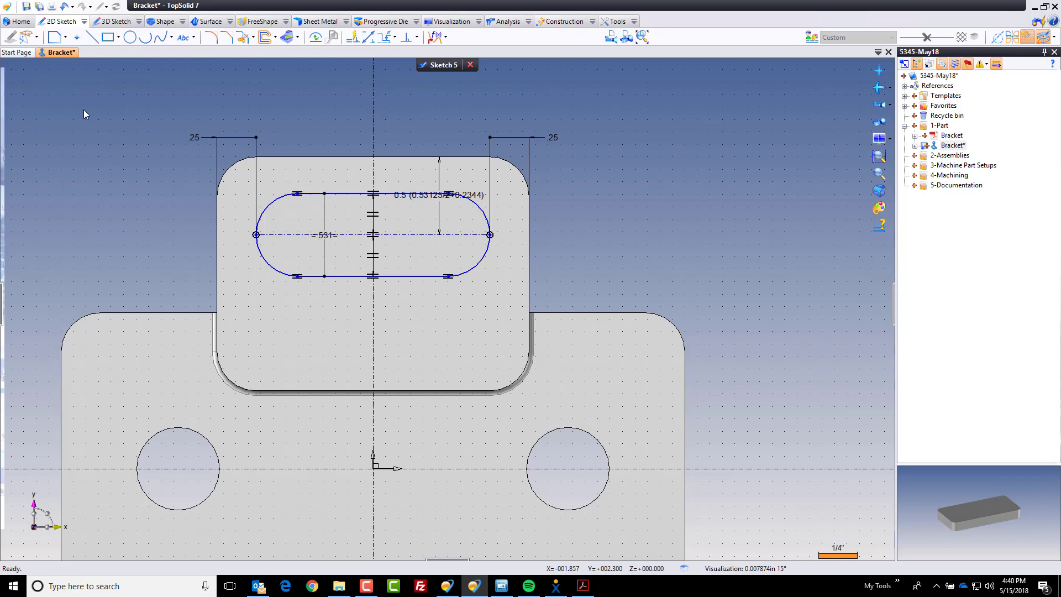
Step: Trim the upright by the Sketch 5 profile, flipping the direction to cut the slot
{"action": "right_click", "coordinate": [84, 109]}
{"action": "left_click", "coordinate": [140, 273]}
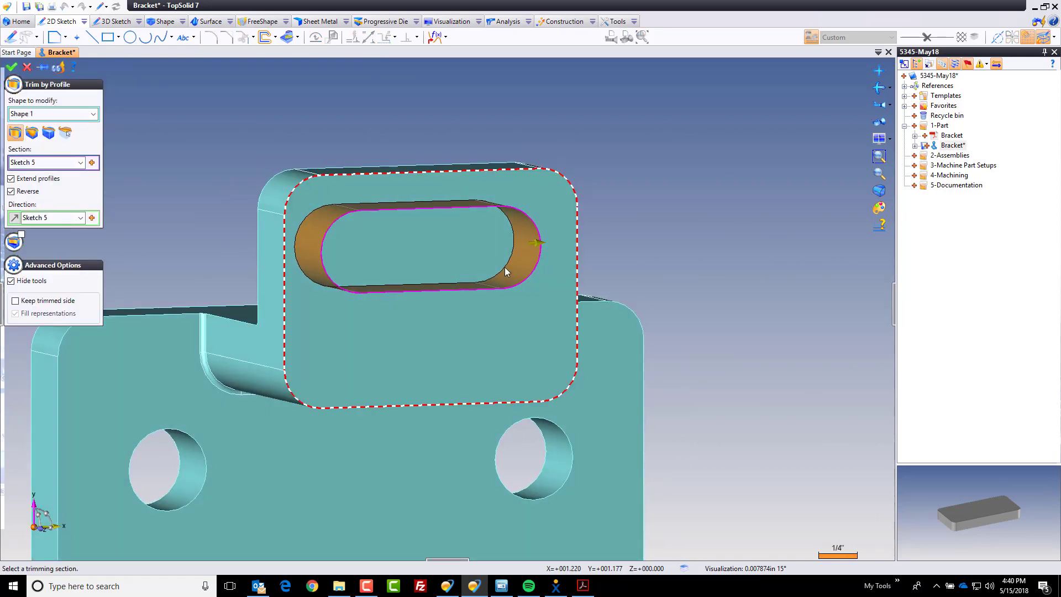
{"action": "left_click", "coordinate": [536, 242]}
{"action": "left_click", "coordinate": [13, 68]}
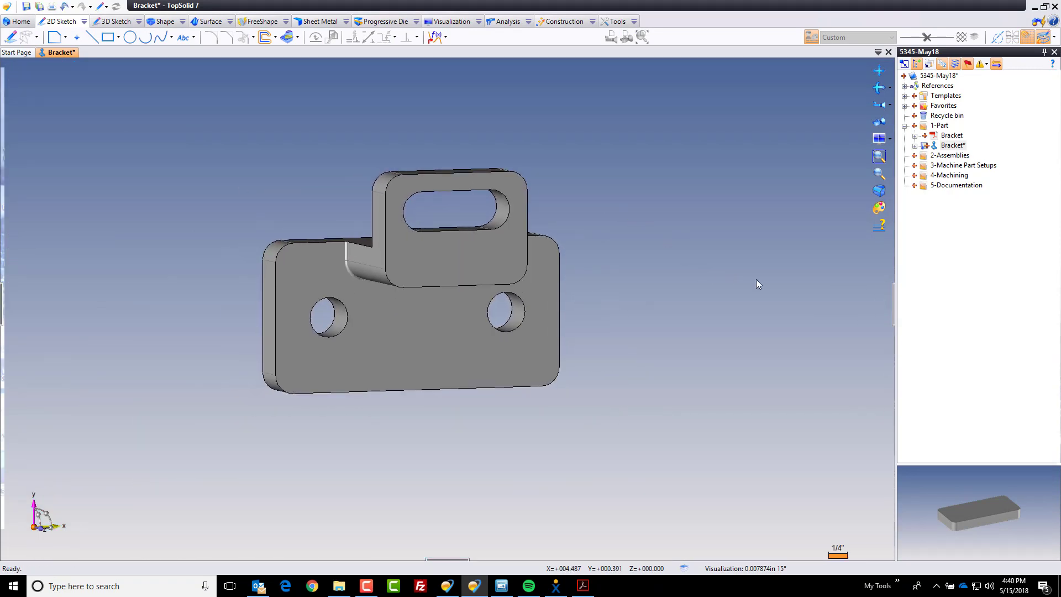
{"action": "key", "text": "alt+Tab"}
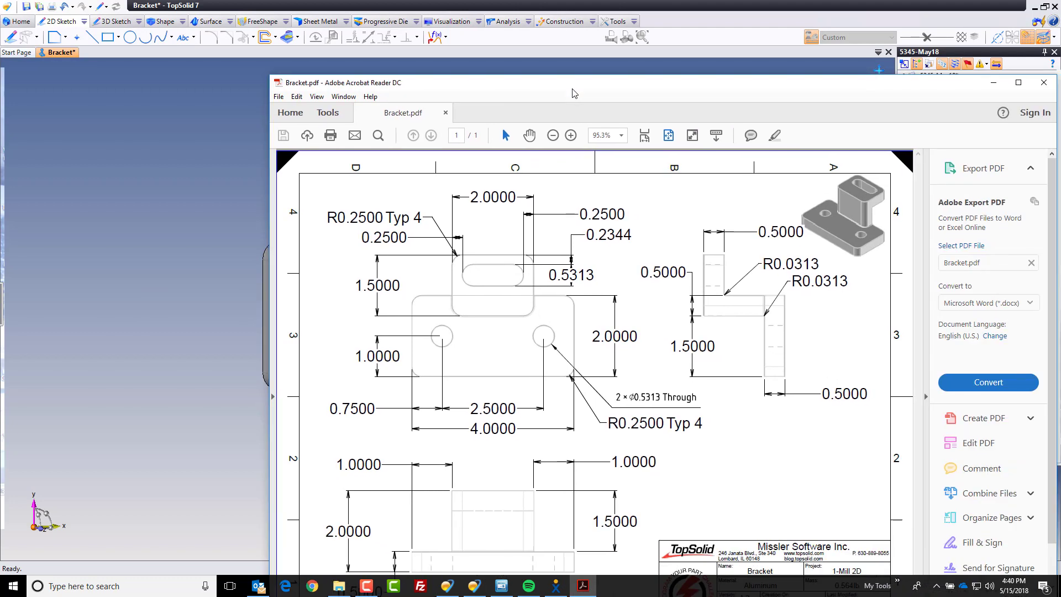